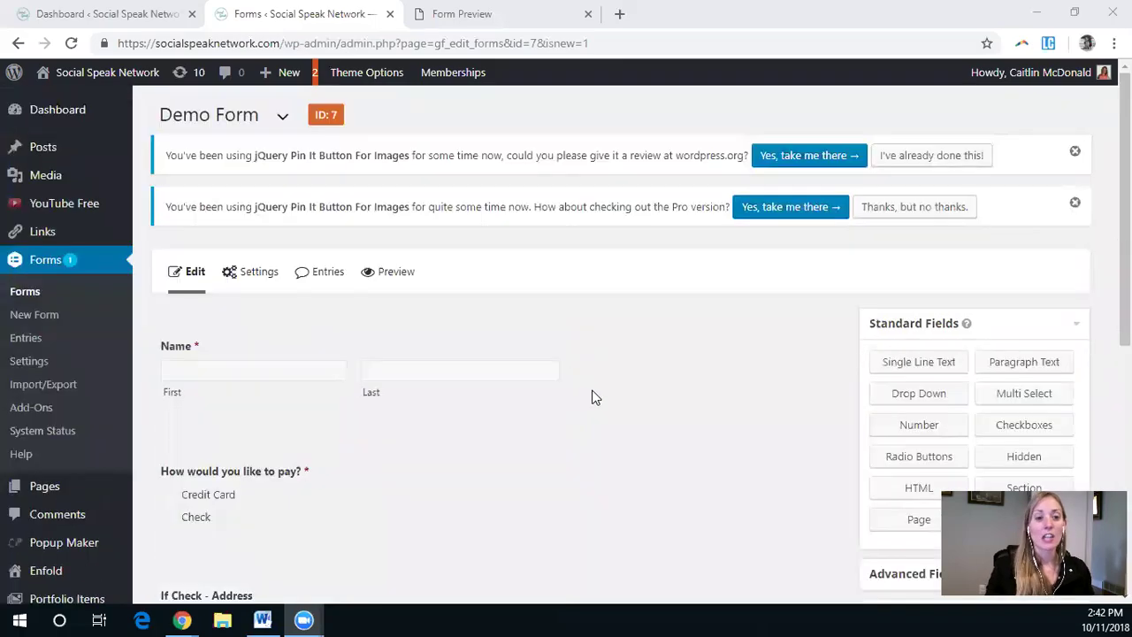
Step: Scroll through the Demo Form and expand the Pricing Fields group in the sidebar
scroll(359, 301, "down", 2)
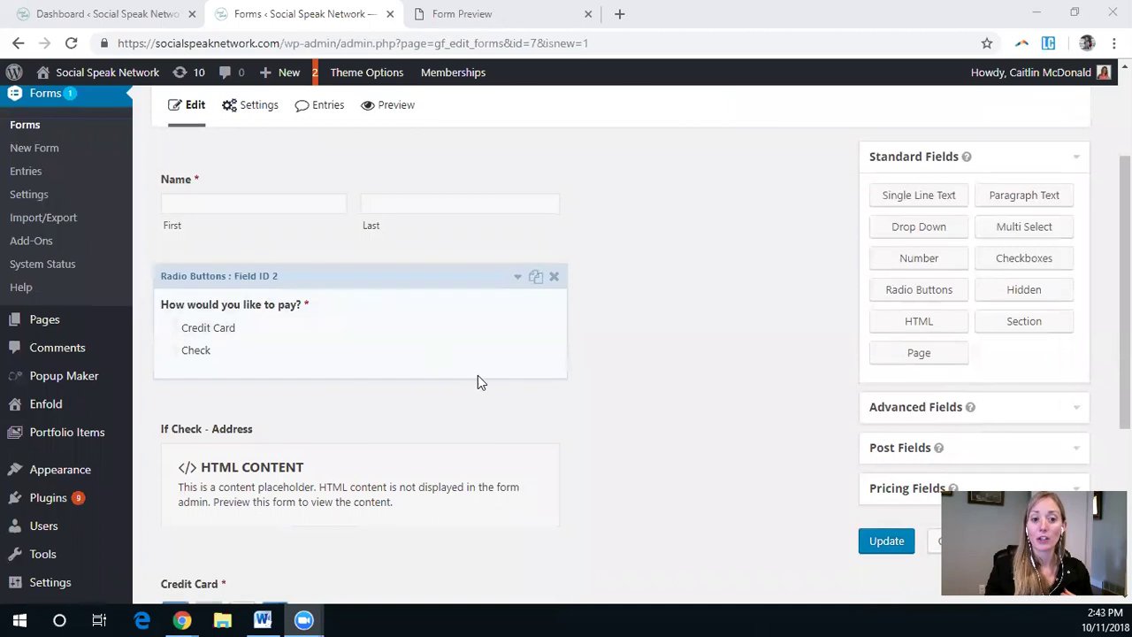
scroll(363, 376, "down", 2)
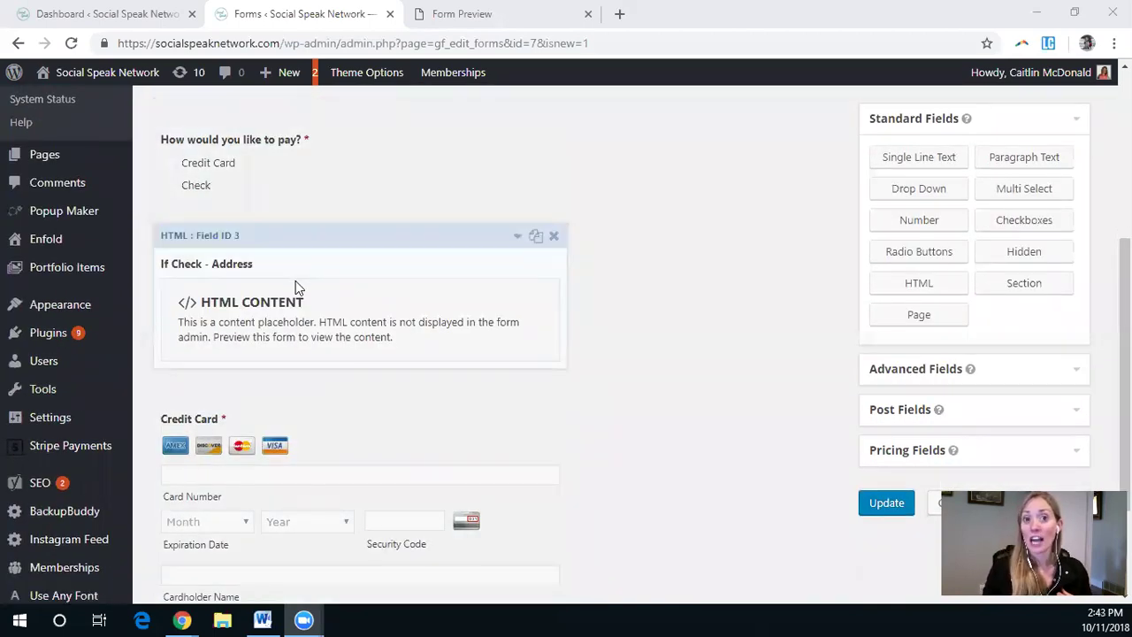
scroll(650, 305, "down", 3)
scroll(642, 321, "up", 1)
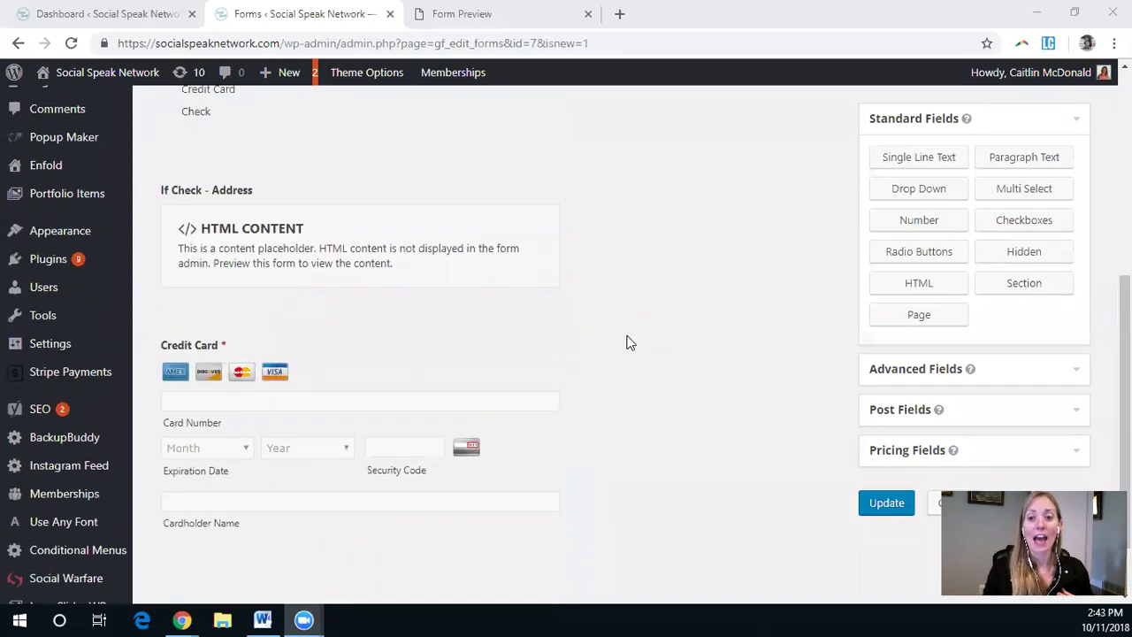
scroll(584, 350, "down", 1)
scroll(583, 350, "up", 2)
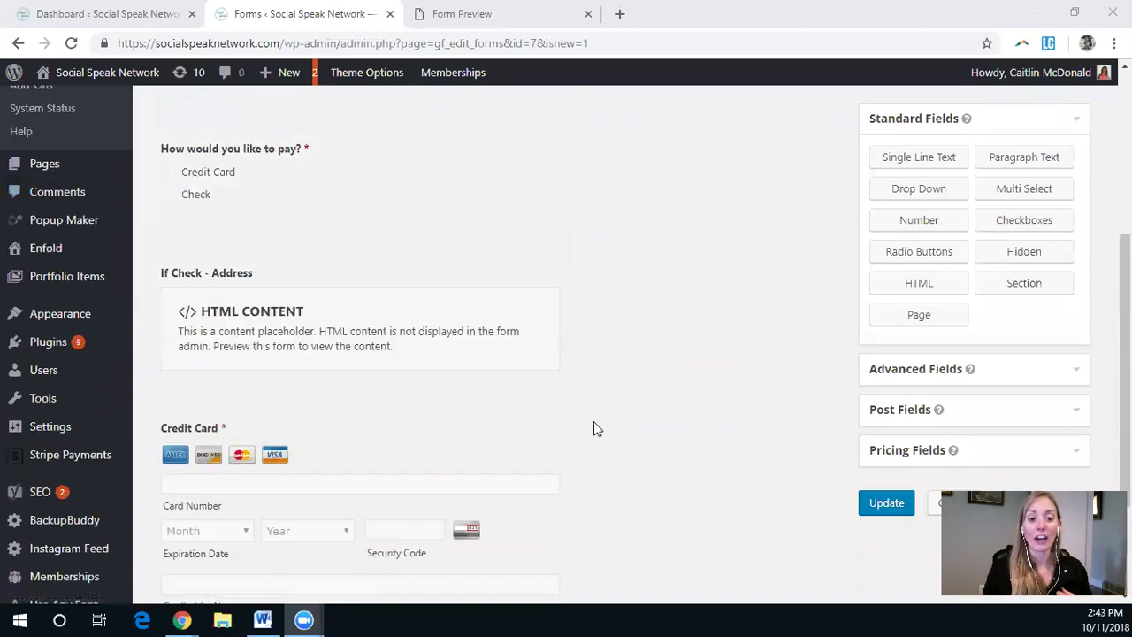
scroll(619, 442, "down", 2)
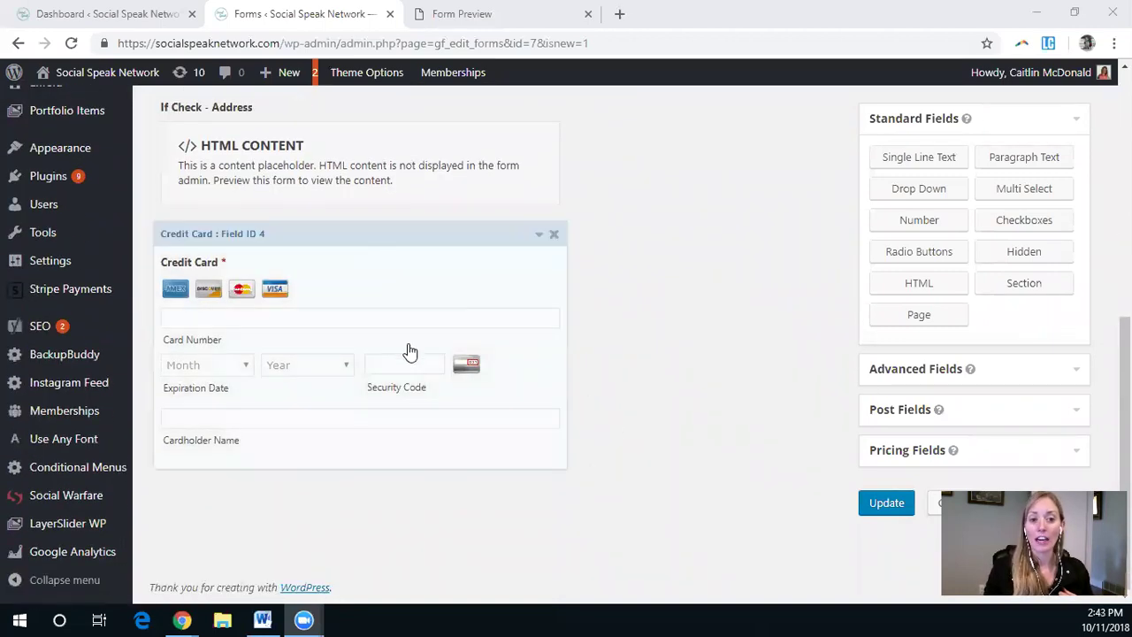
scroll(804, 424, "up", 2)
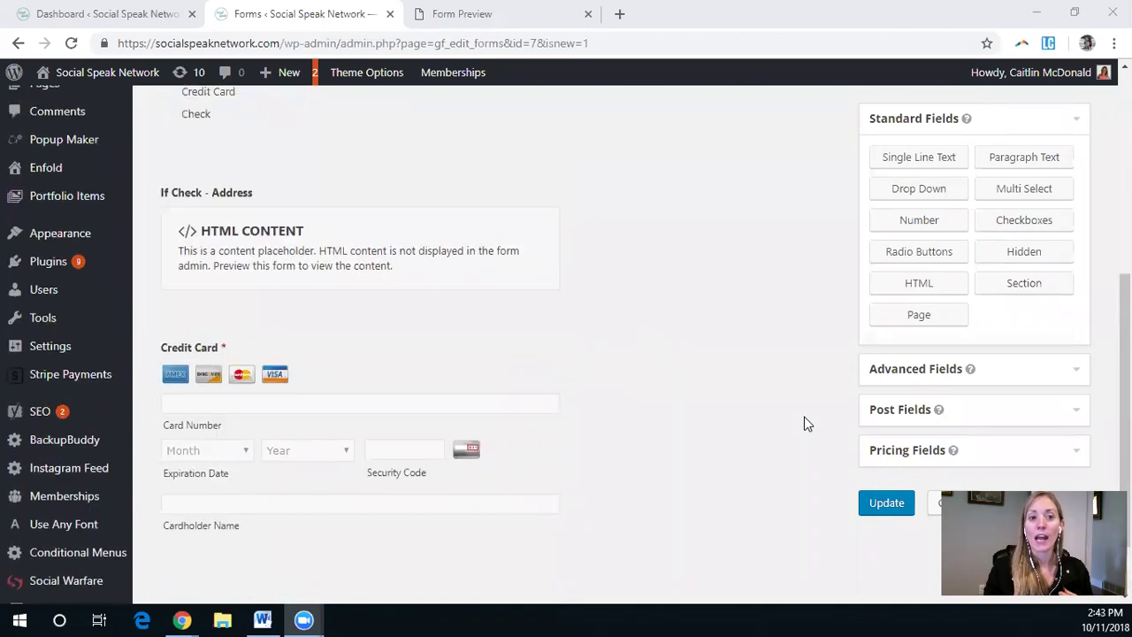
left_click(907, 449)
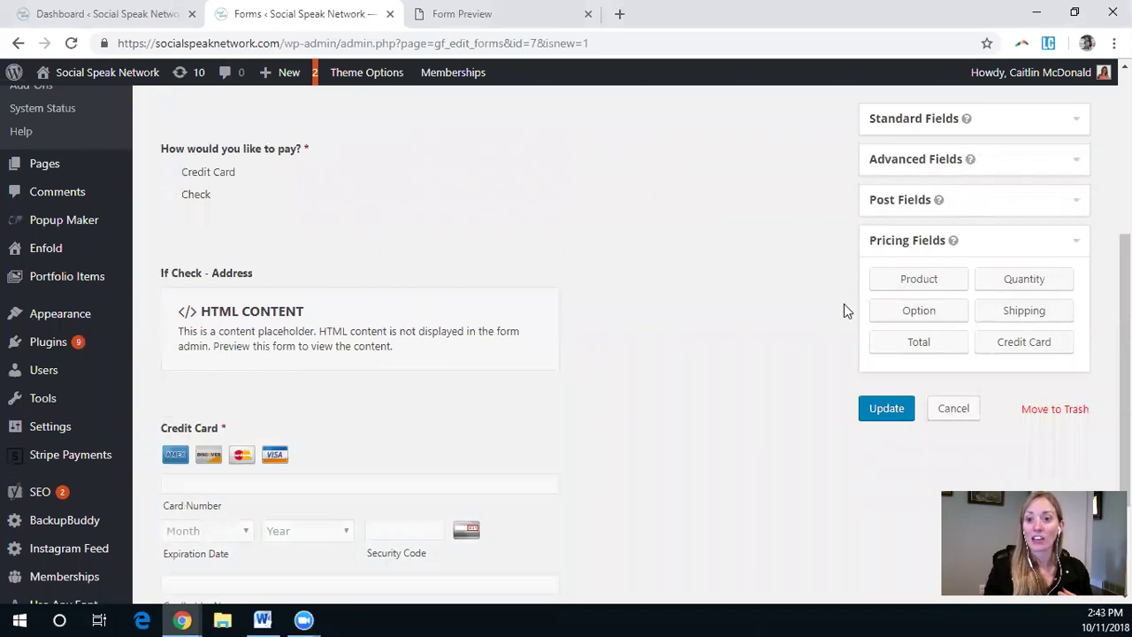
Step: Add a Product field under the payment question and label it 'Demo Product'
left_click_drag(925, 293, 252, 276)
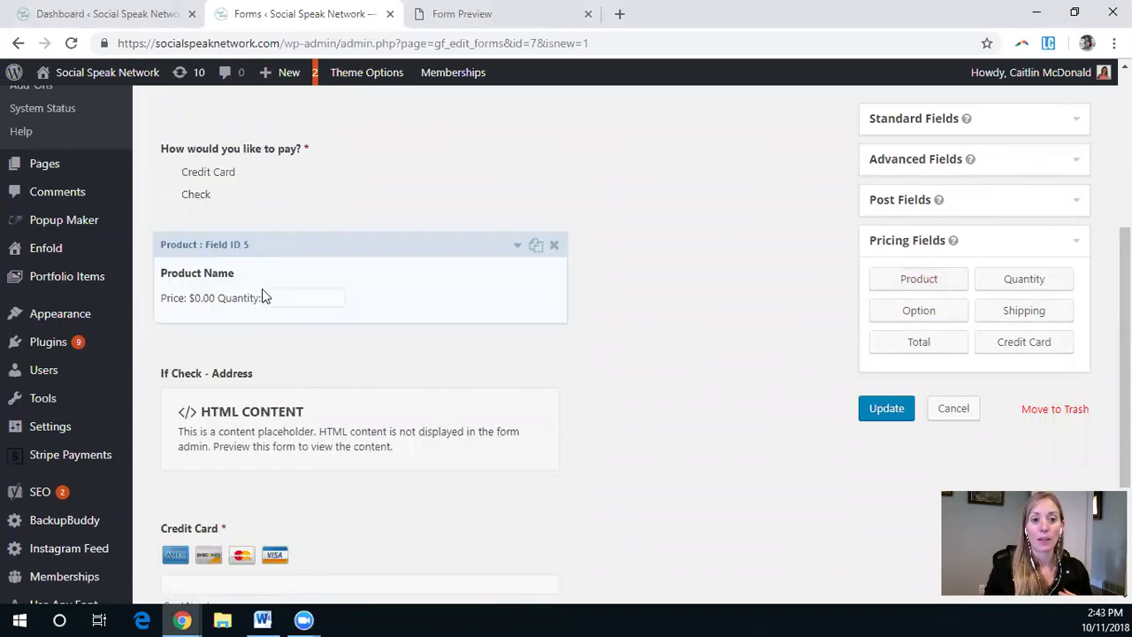
left_click(320, 281)
left_click_drag(277, 397, 182, 397)
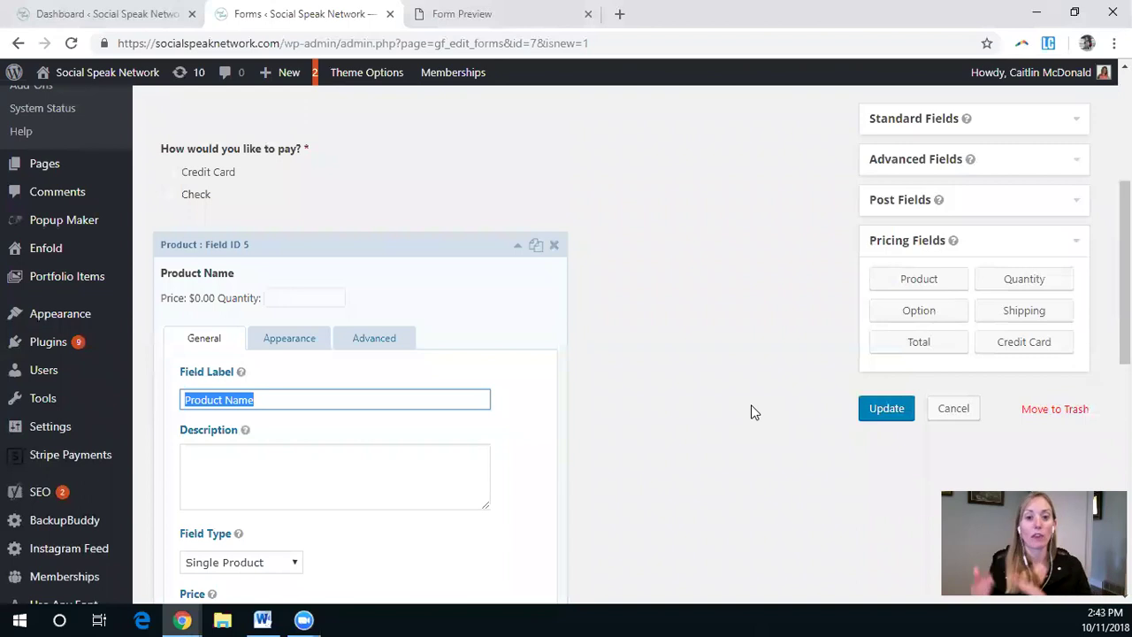
type("Demo ")
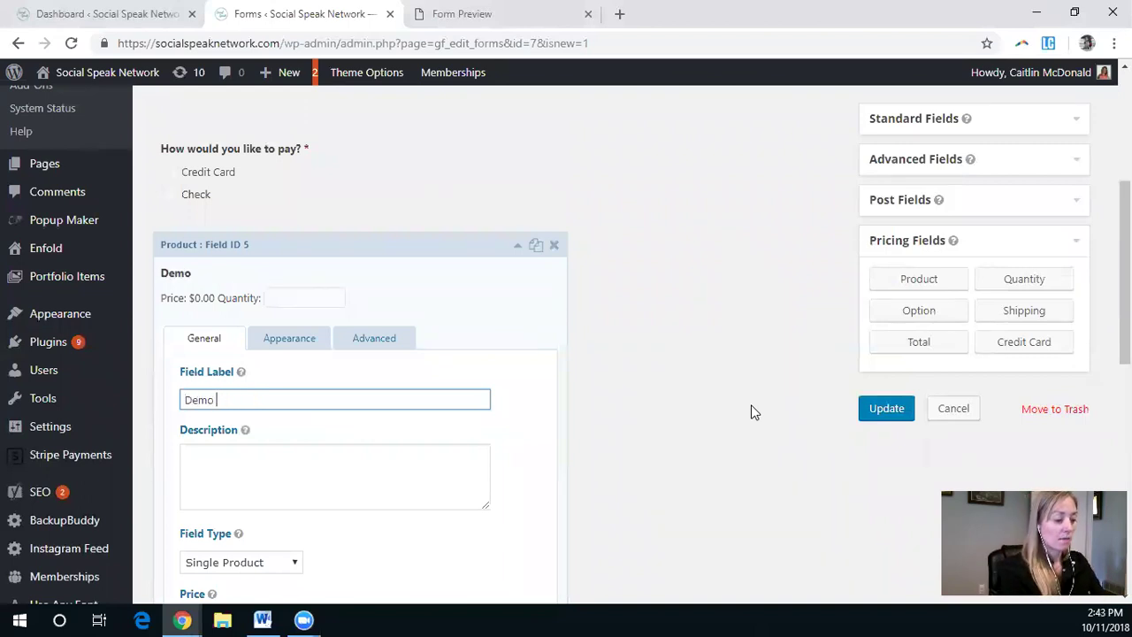
type("Product")
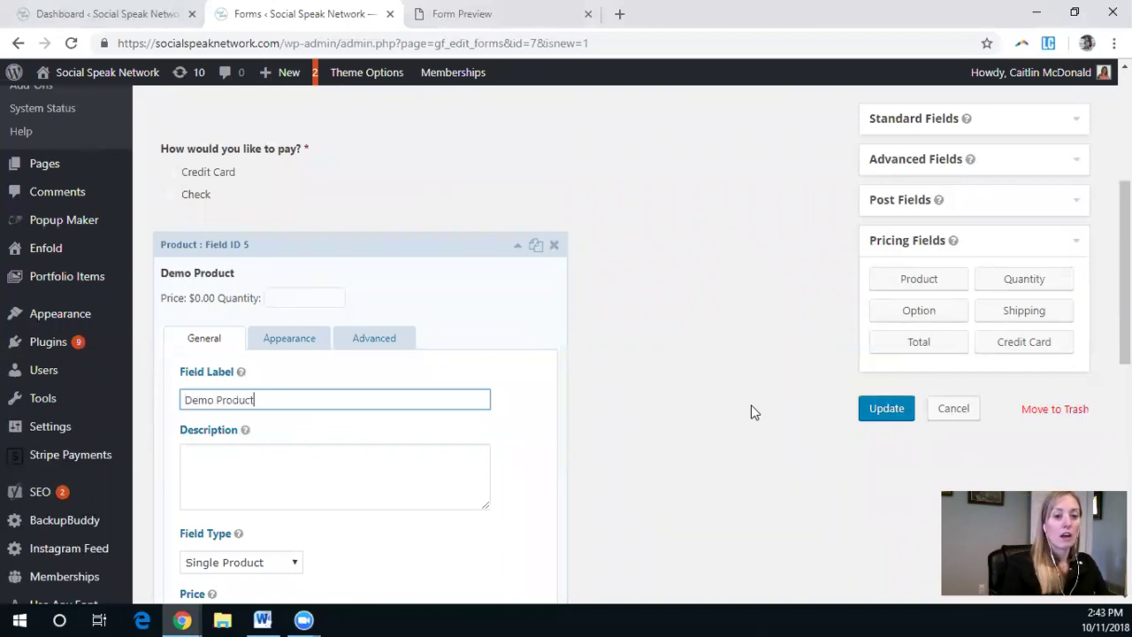
scroll(392, 456, "down", 1)
left_click(333, 396)
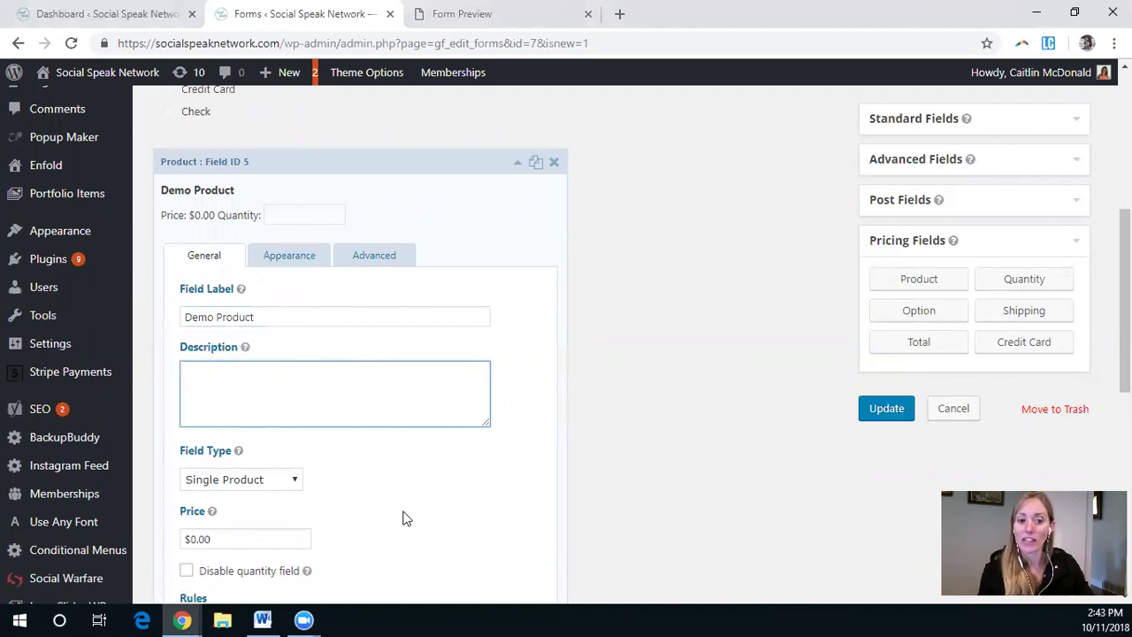
scroll(402, 517, "down", 2)
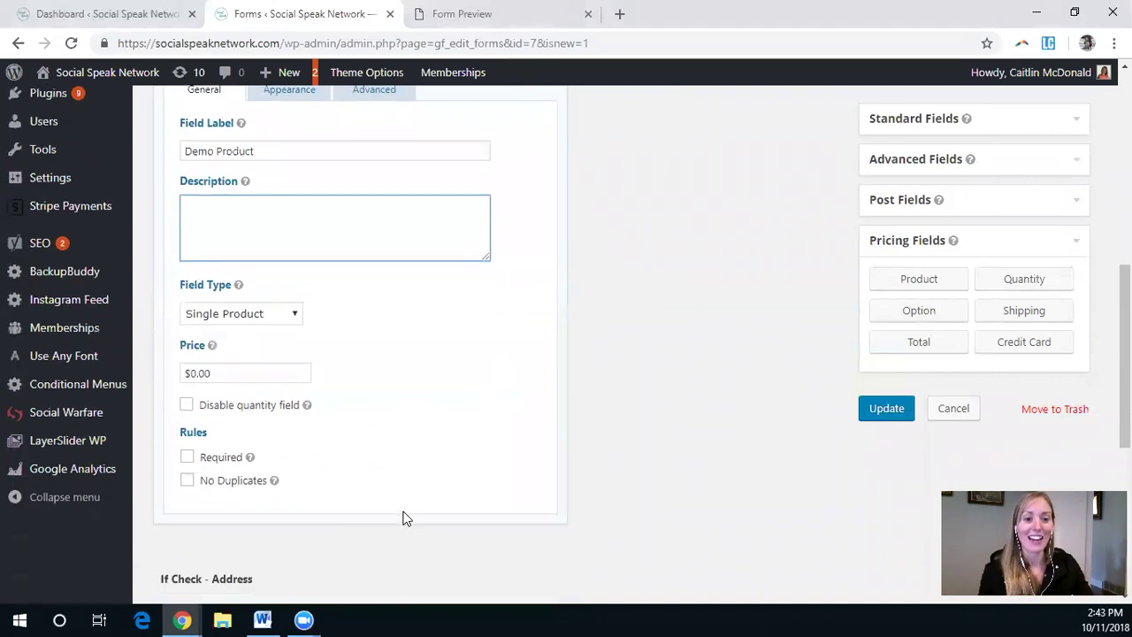
Step: Keep the field type as Single Product and set its price to $250.00
left_click(288, 313)
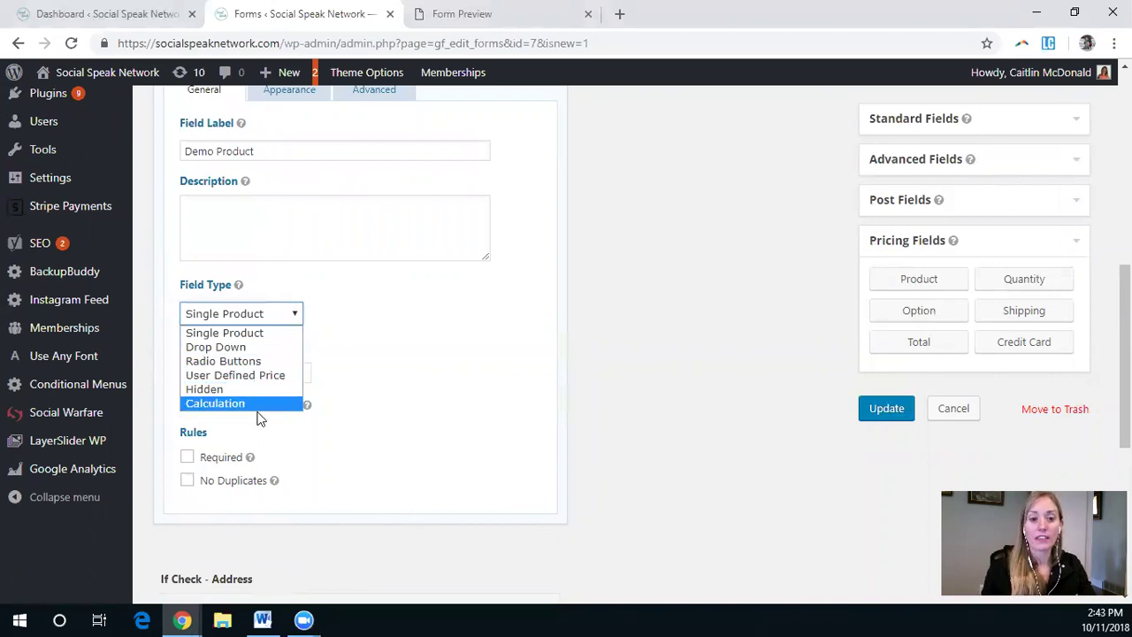
left_click(421, 365)
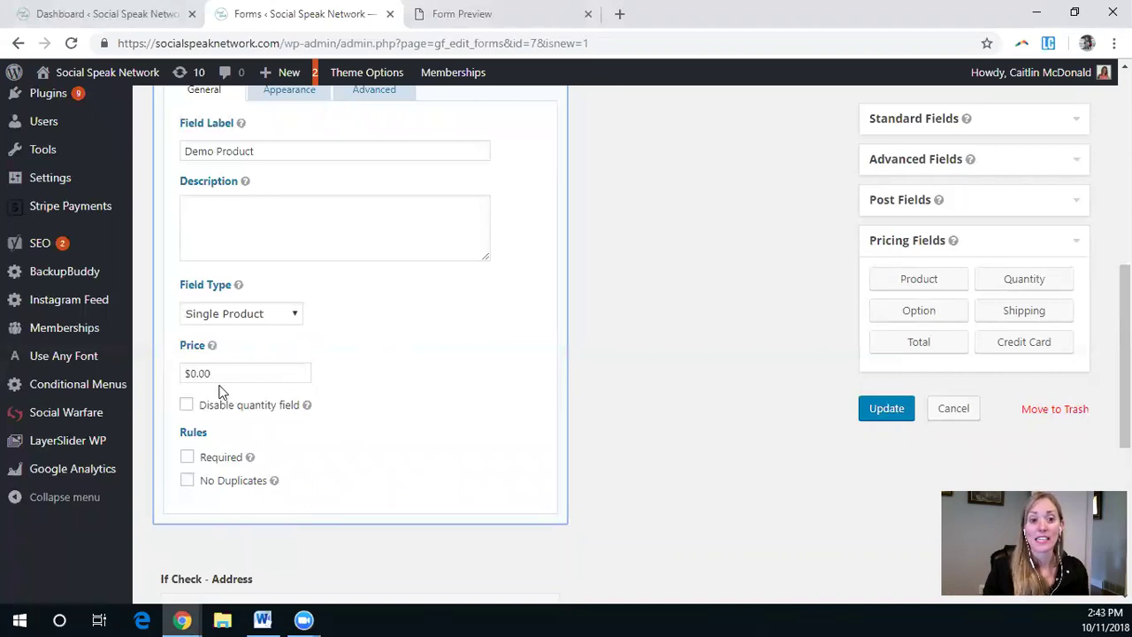
left_click(192, 376)
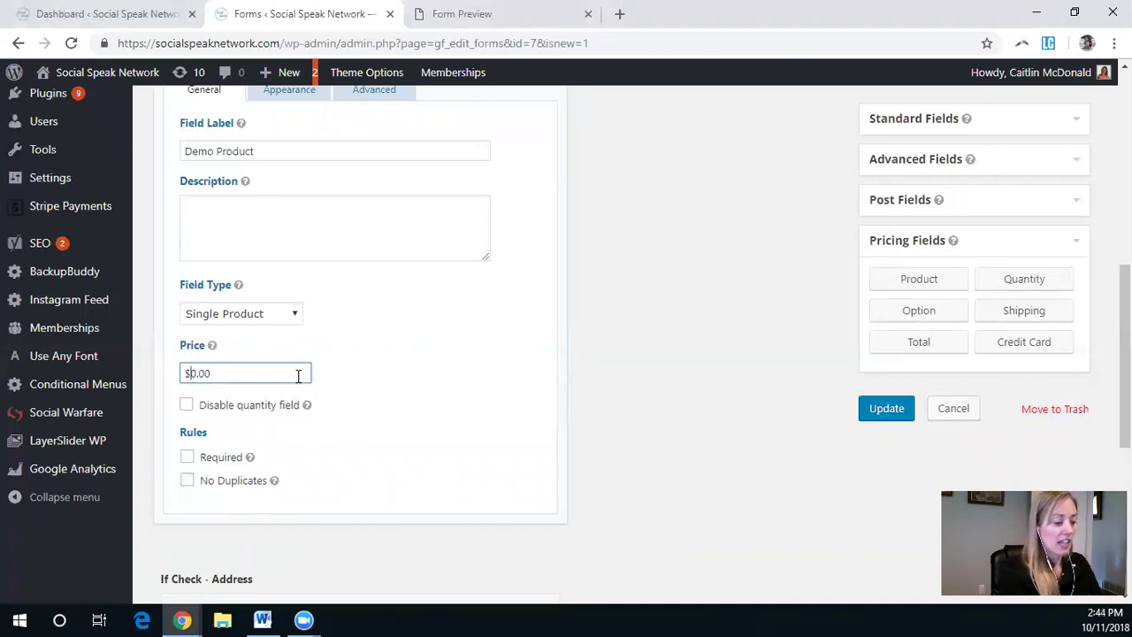
type("25")
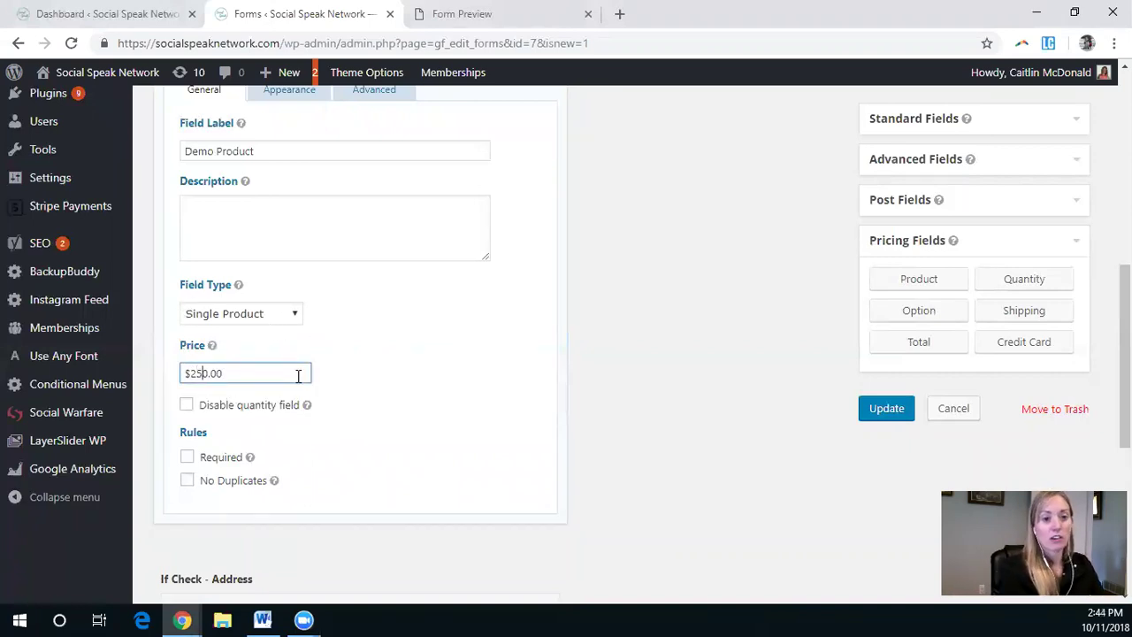
left_click(498, 384)
Step: Disable the quantity field for the Demo Product
scroll(370, 389, "up", 2)
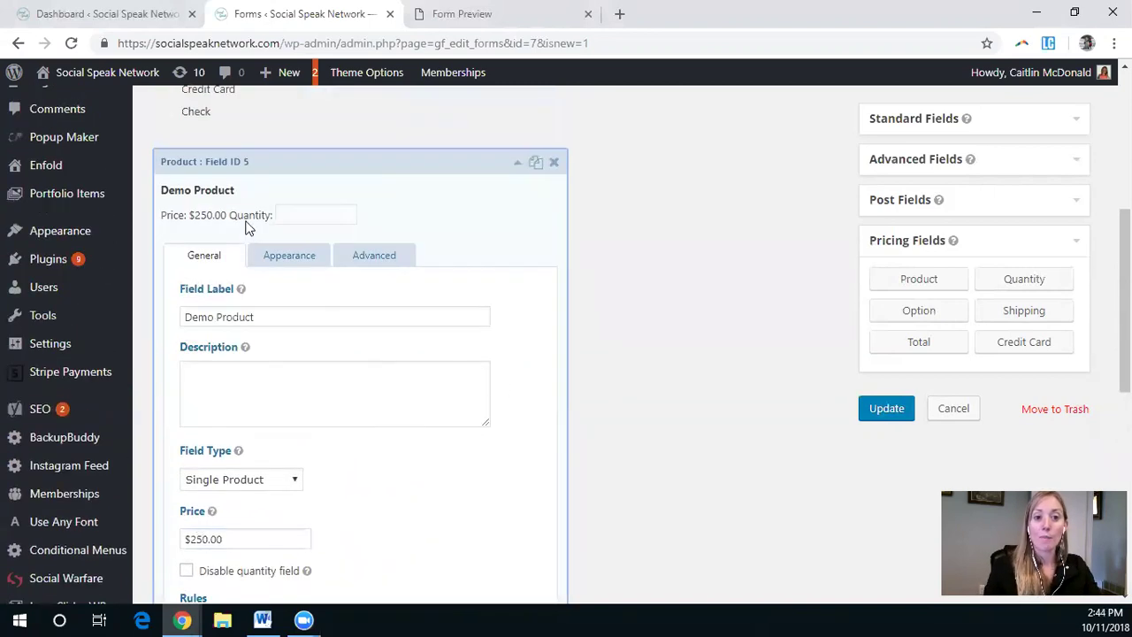
scroll(371, 265, "down", 2)
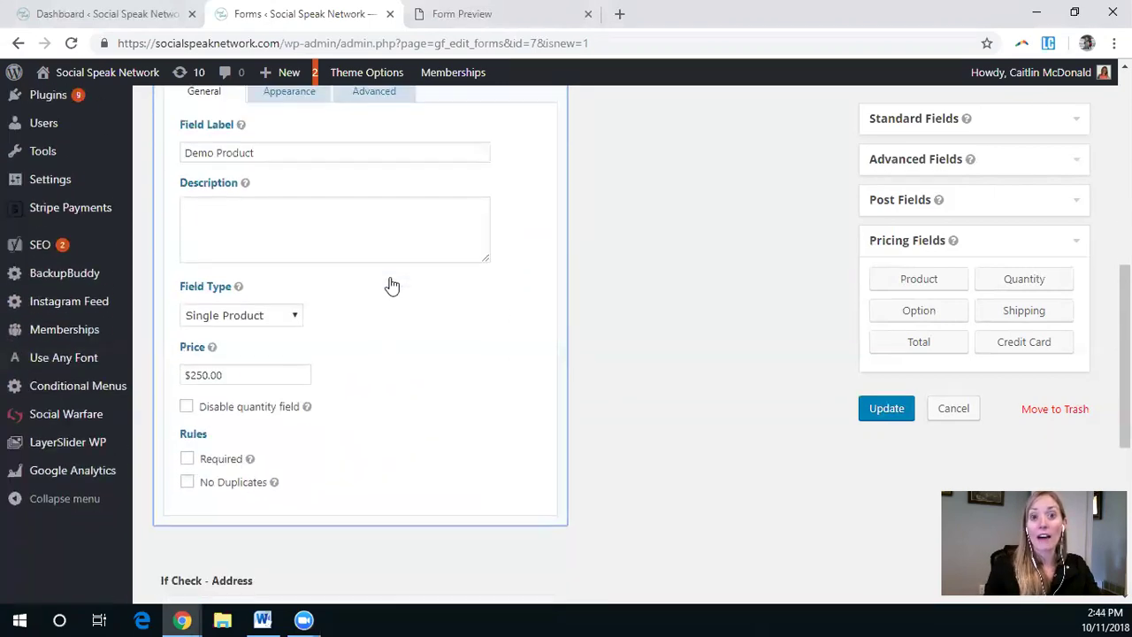
left_click(187, 402)
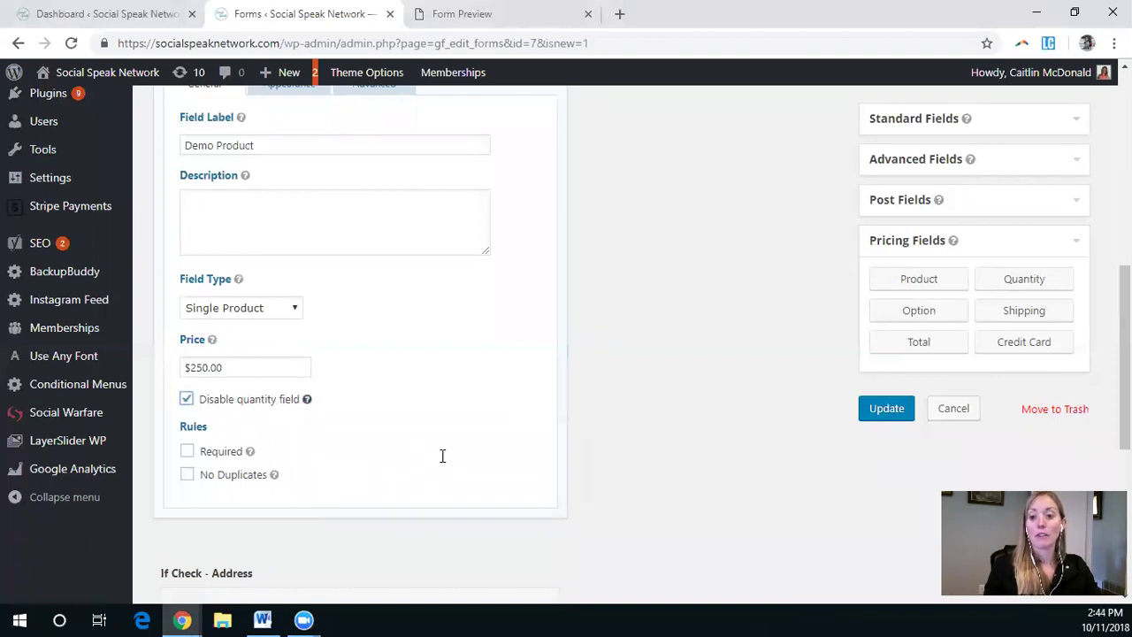
mouse_move(307, 399)
scroll(369, 436, "up", 1)
scroll(370, 437, "up", 1)
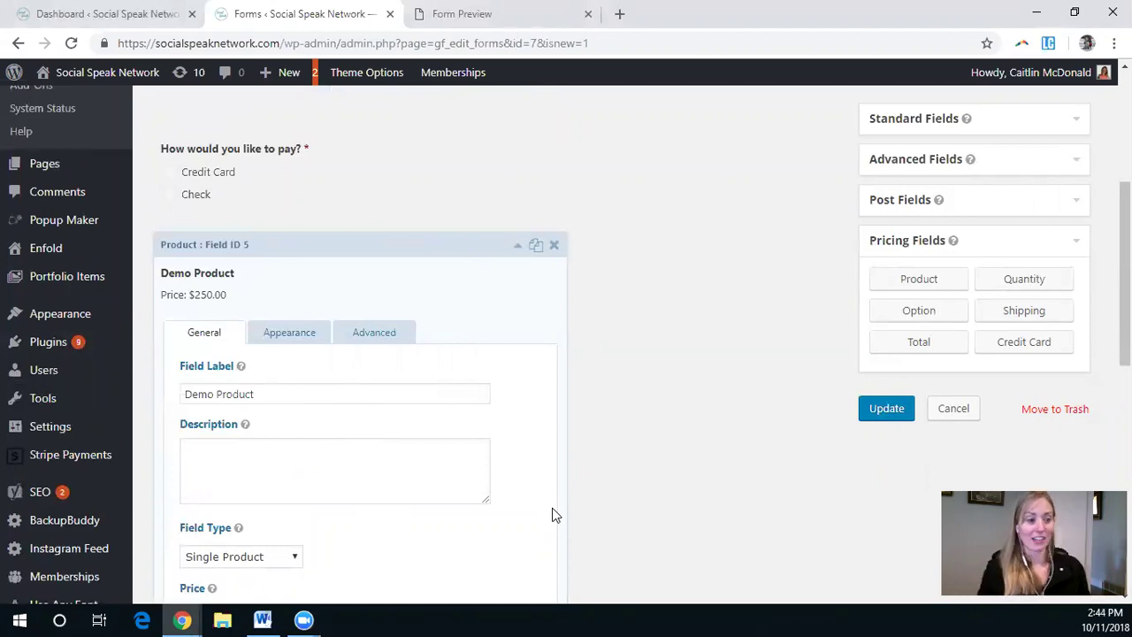
scroll(439, 422, "down", 2)
Step: Collapse the Demo Product field settings and scroll back to the top of the editor
scroll(412, 397, "up", 1)
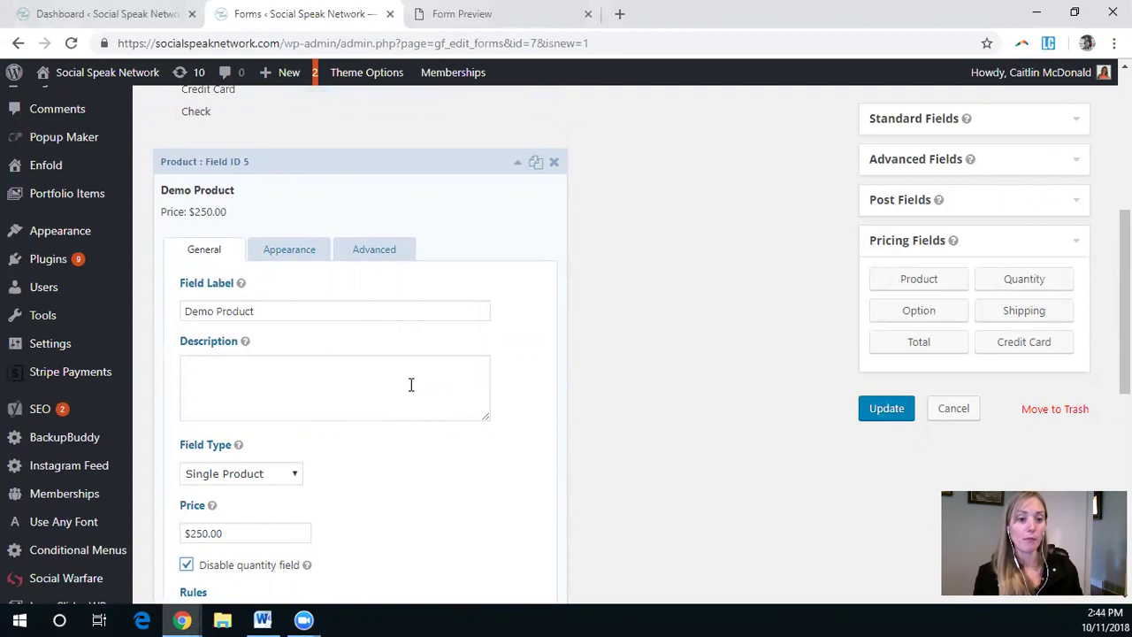
scroll(410, 384, "down", 2)
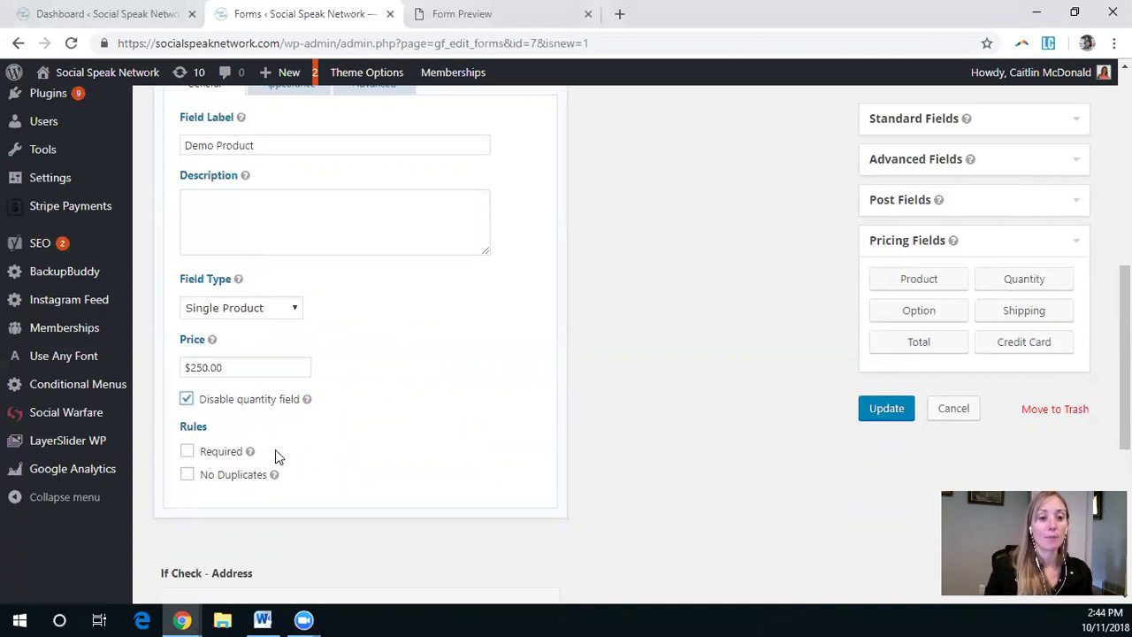
scroll(509, 451, "up", 2)
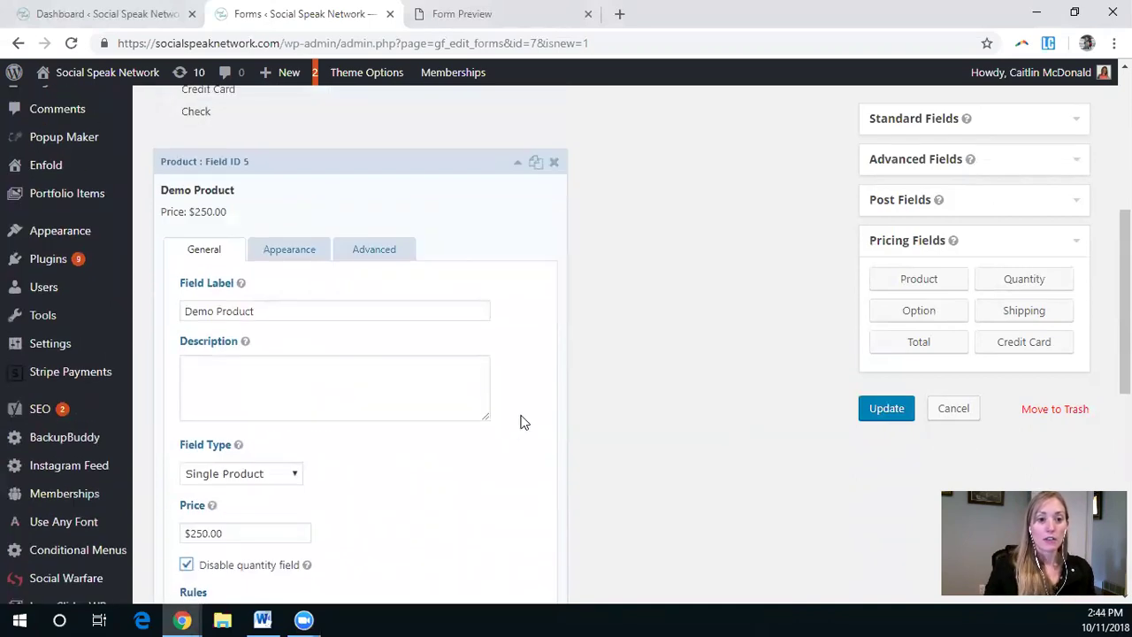
left_click(518, 162)
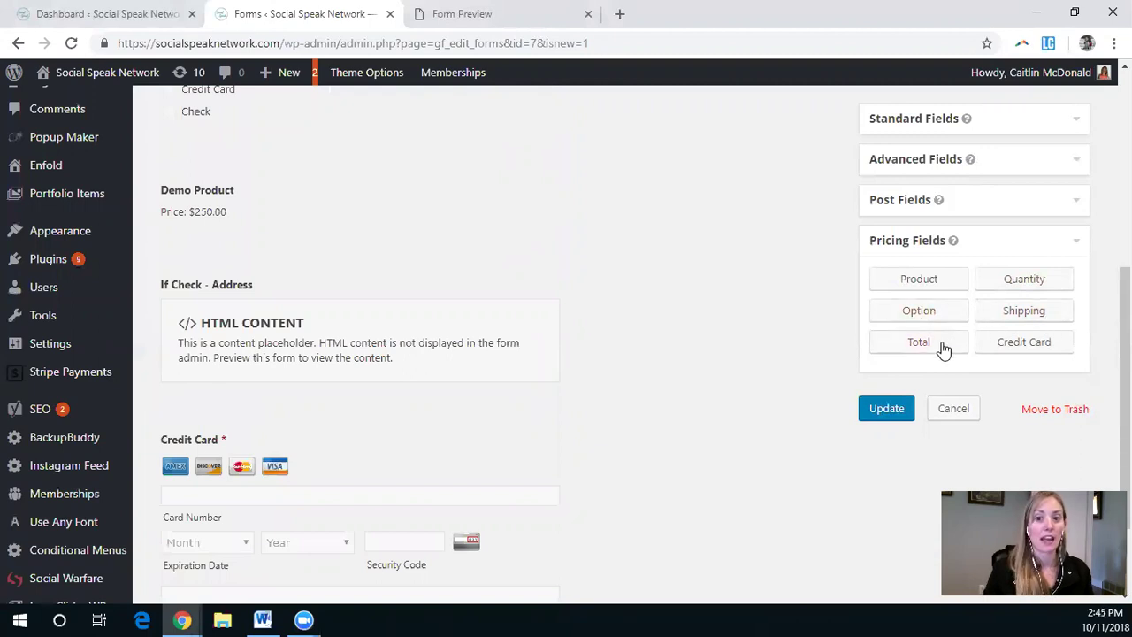
scroll(822, 354, "up", 3)
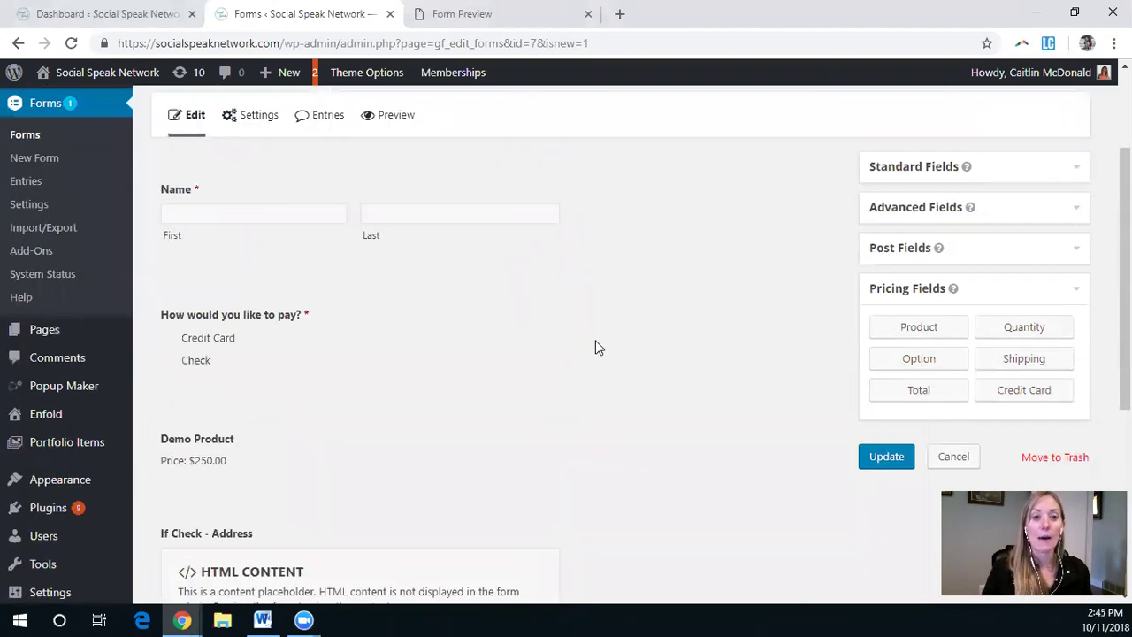
scroll(831, 342, "down", 2)
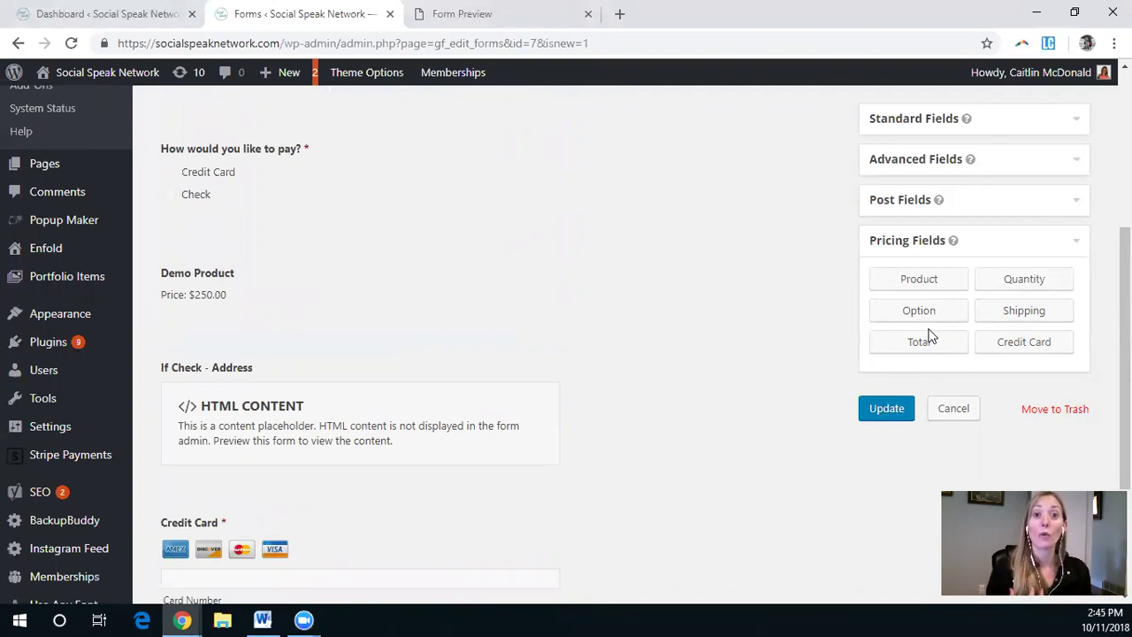
Step: Stay on the editor, save the Demo Form with Update, and go to its Stripe feeds page
scroll(688, 491, "up", 4)
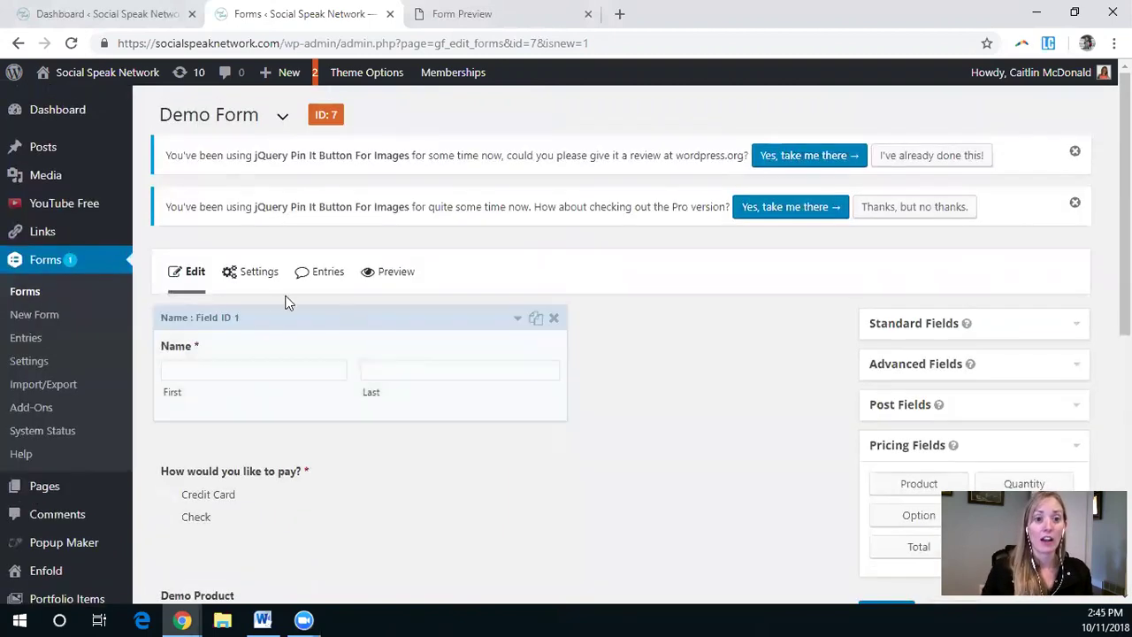
mouse_move(254, 288)
left_click(252, 431)
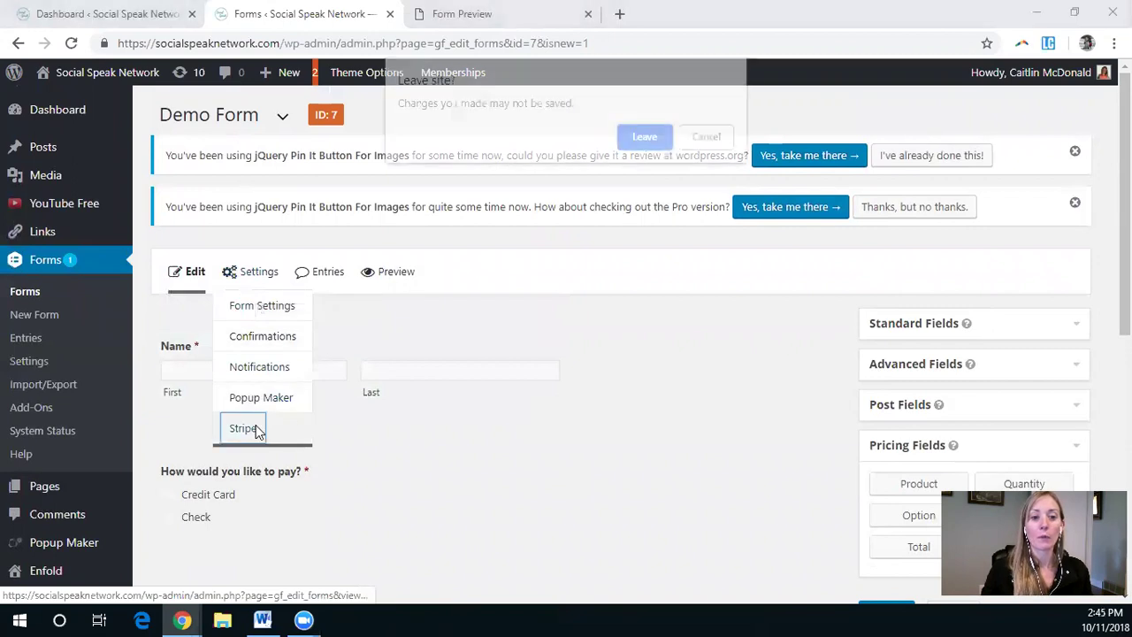
left_click(710, 140)
scroll(783, 308, "down", 6)
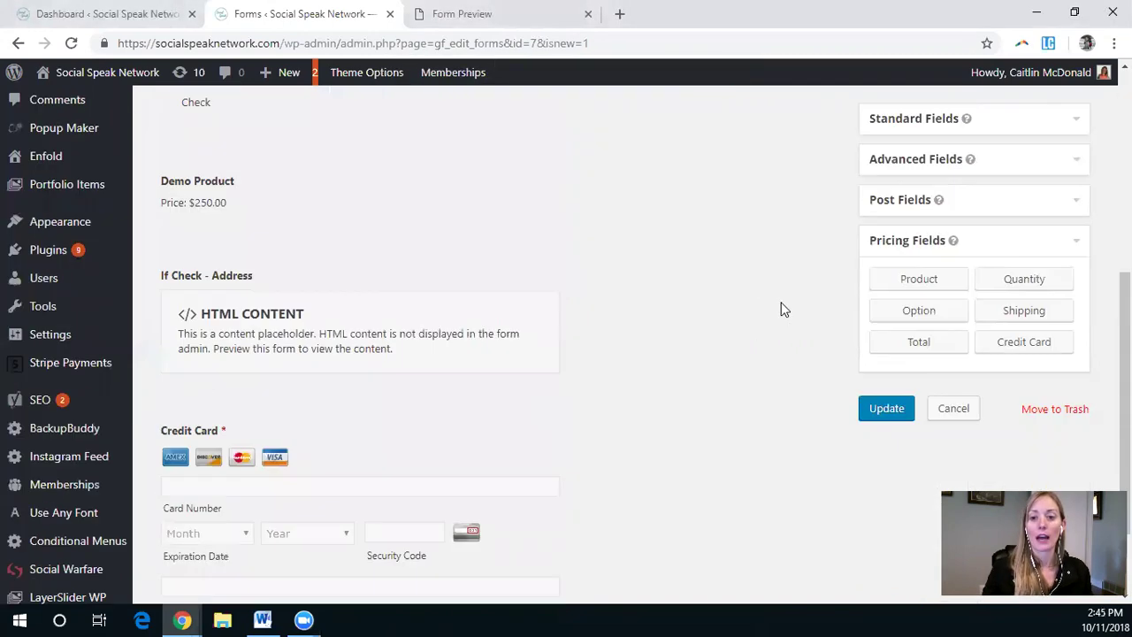
left_click(867, 421)
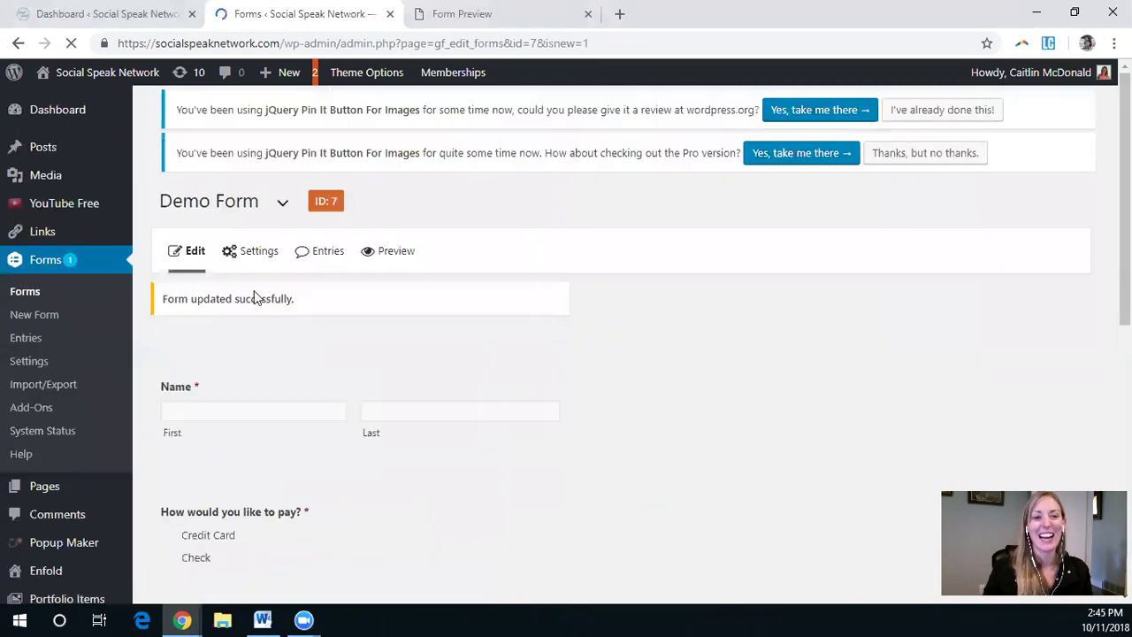
mouse_move(259, 276)
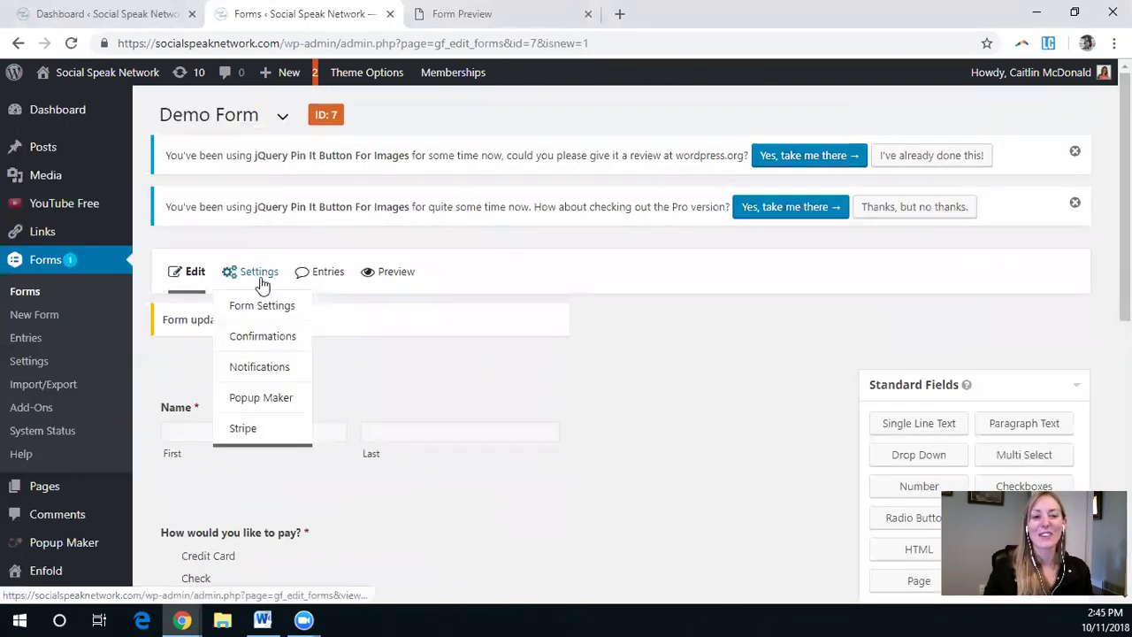
left_click(253, 428)
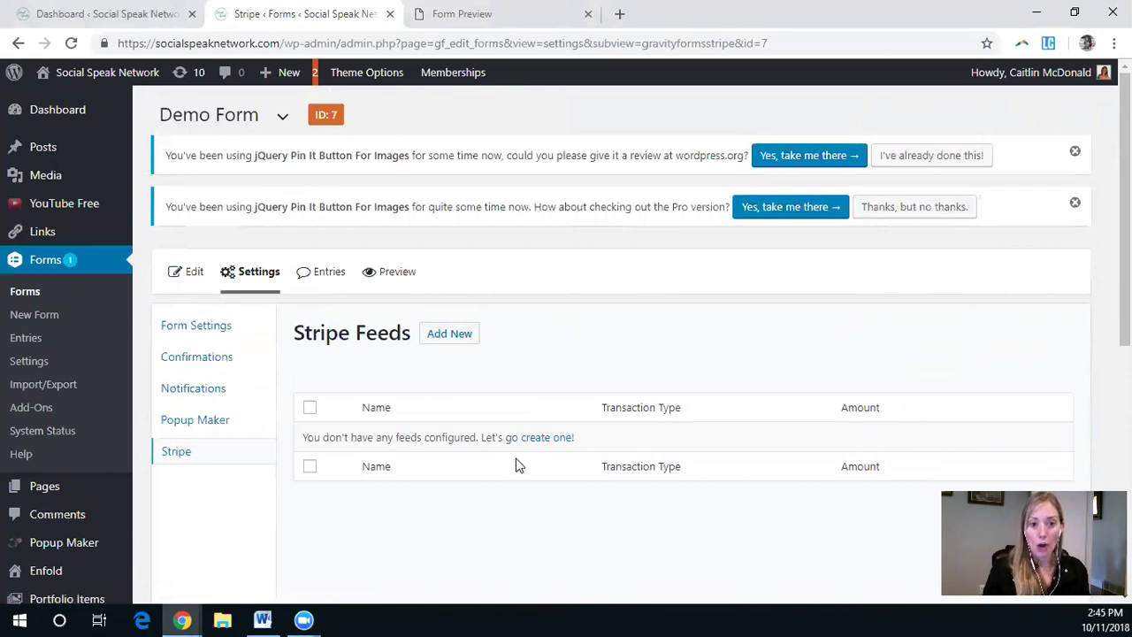
Step: Add a new Stripe feed and name it 'Demo Product'
left_click(447, 343)
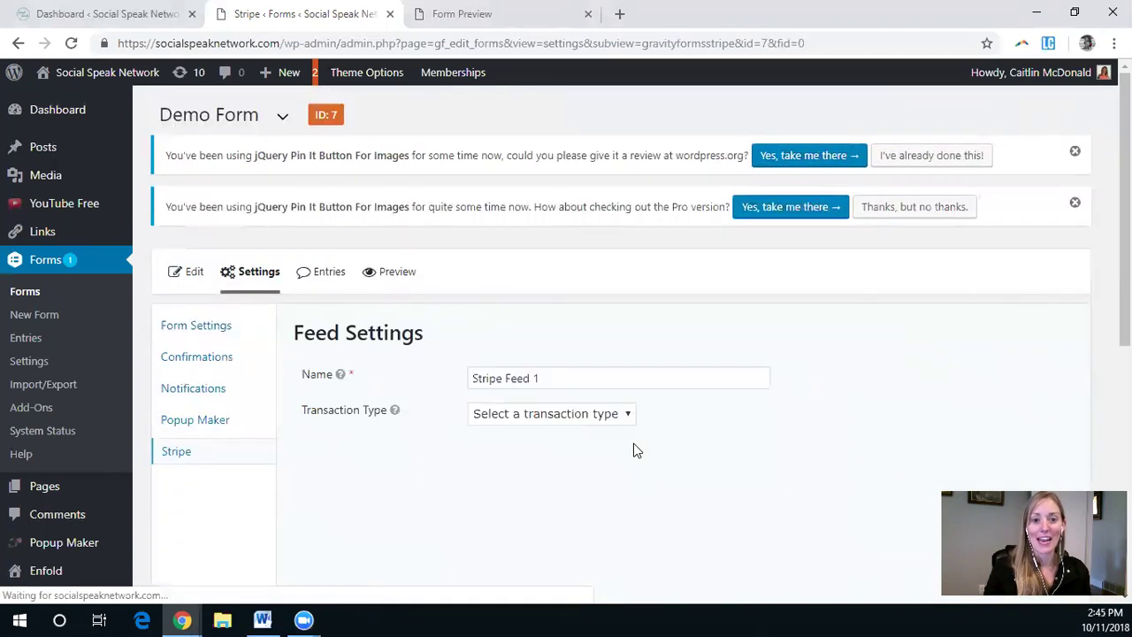
triple_click(571, 384)
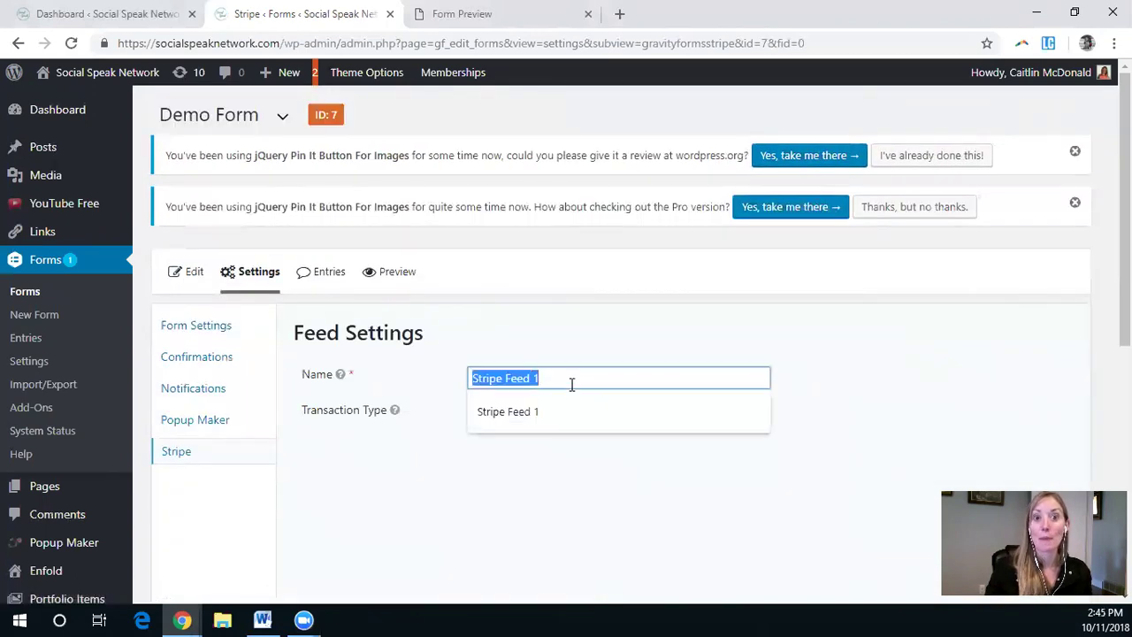
type("Demo ")
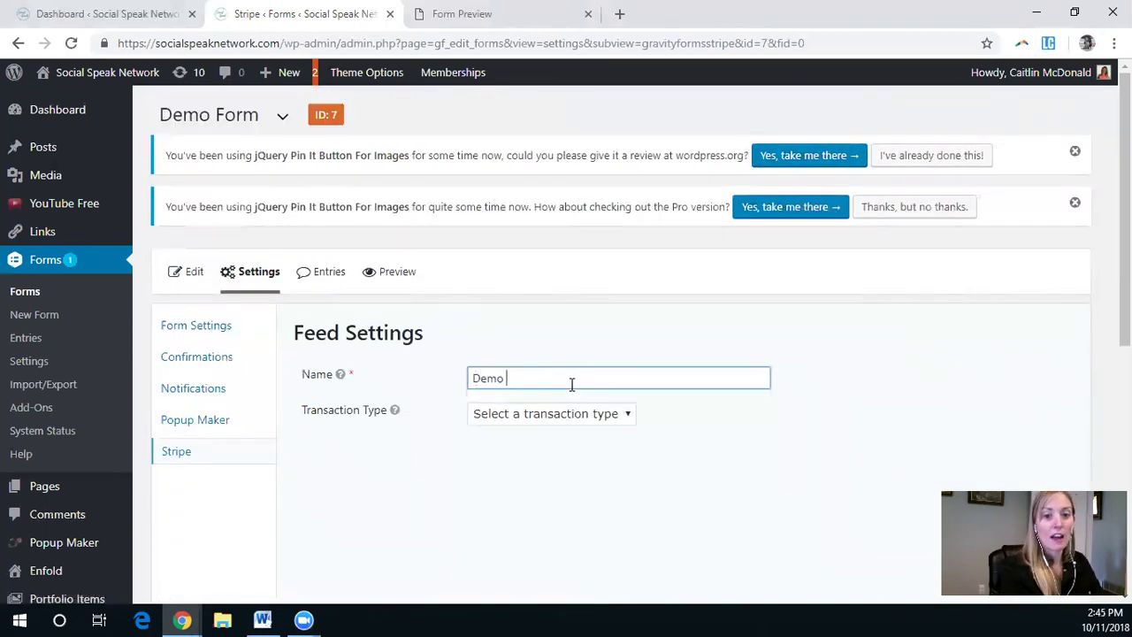
type("Product")
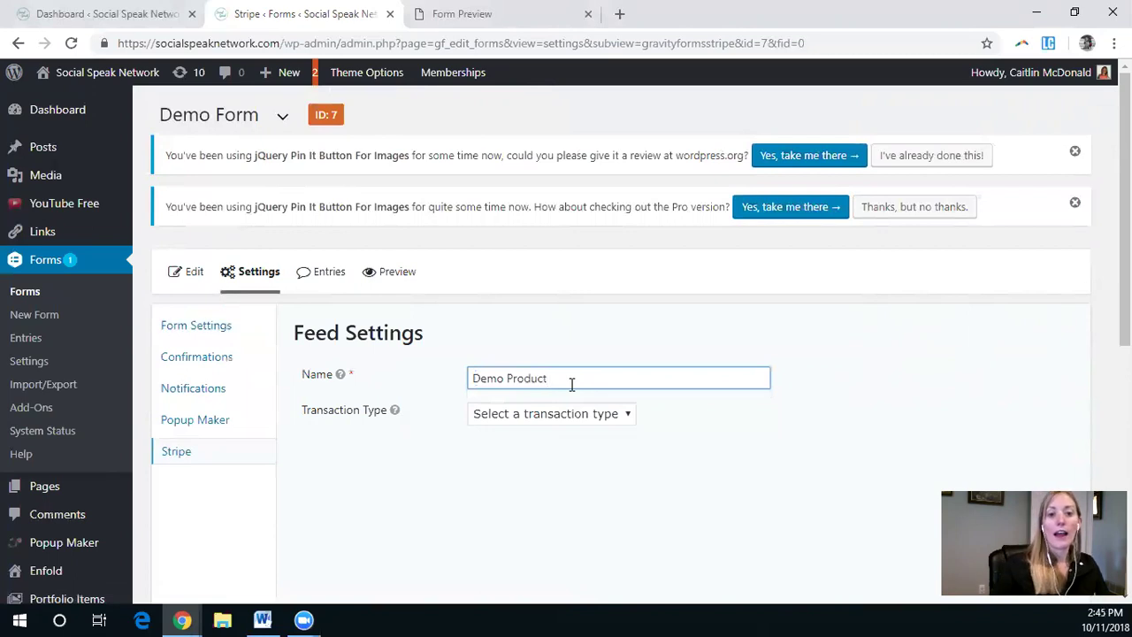
left_click(641, 426)
left_click(610, 412)
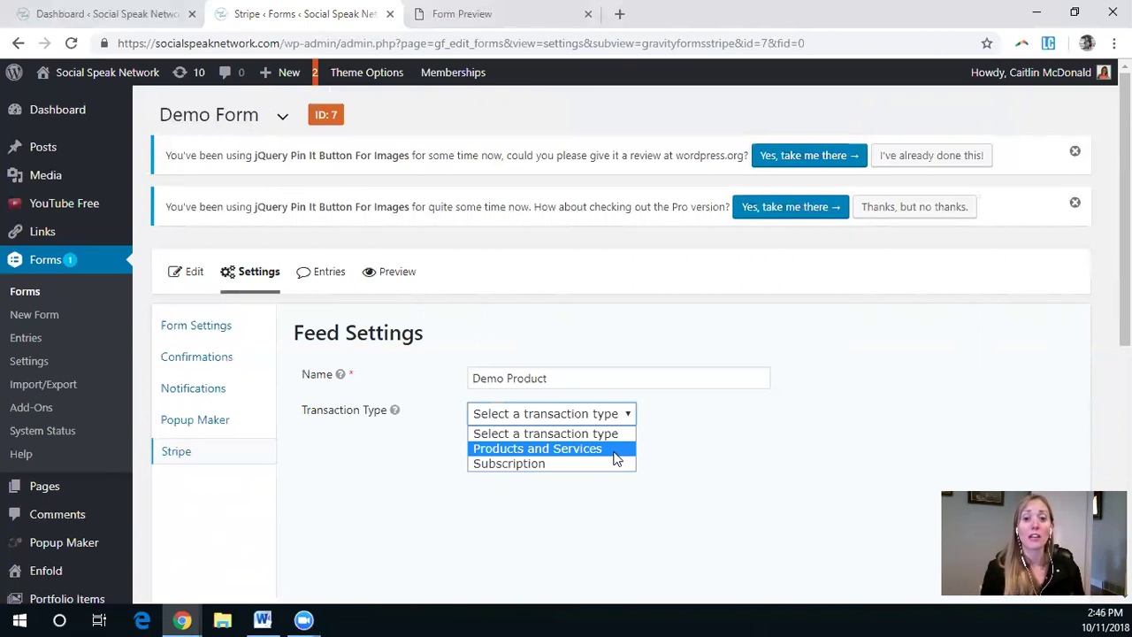
Step: Make the feed a Subscription charging Demo Product with a 1 month billing cycle
left_click(562, 463)
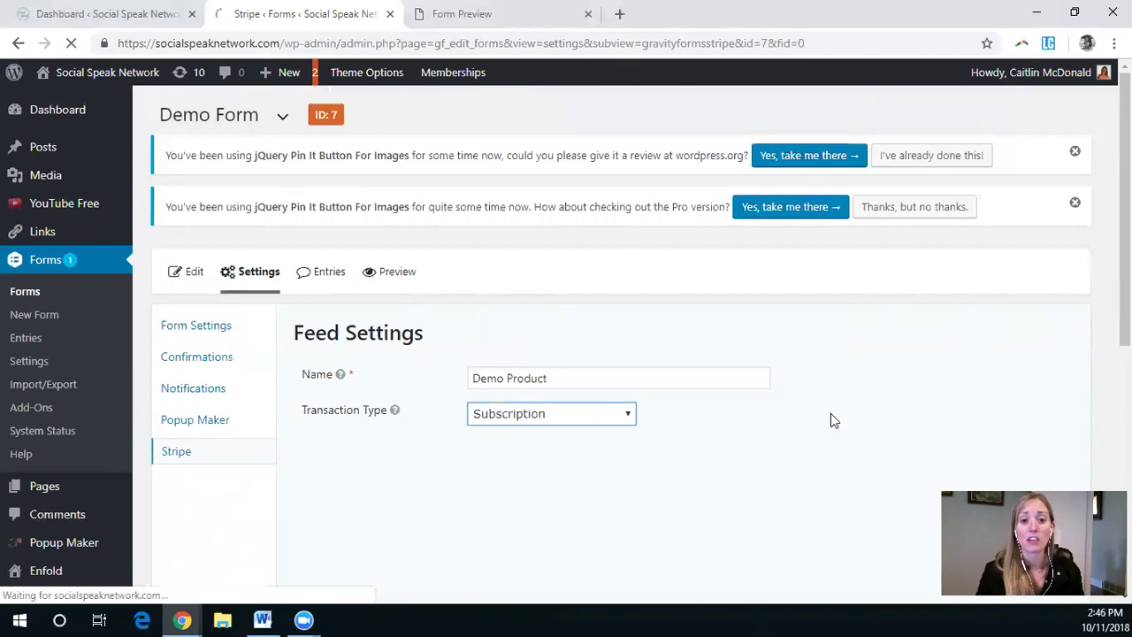
scroll(802, 424, "down", 3)
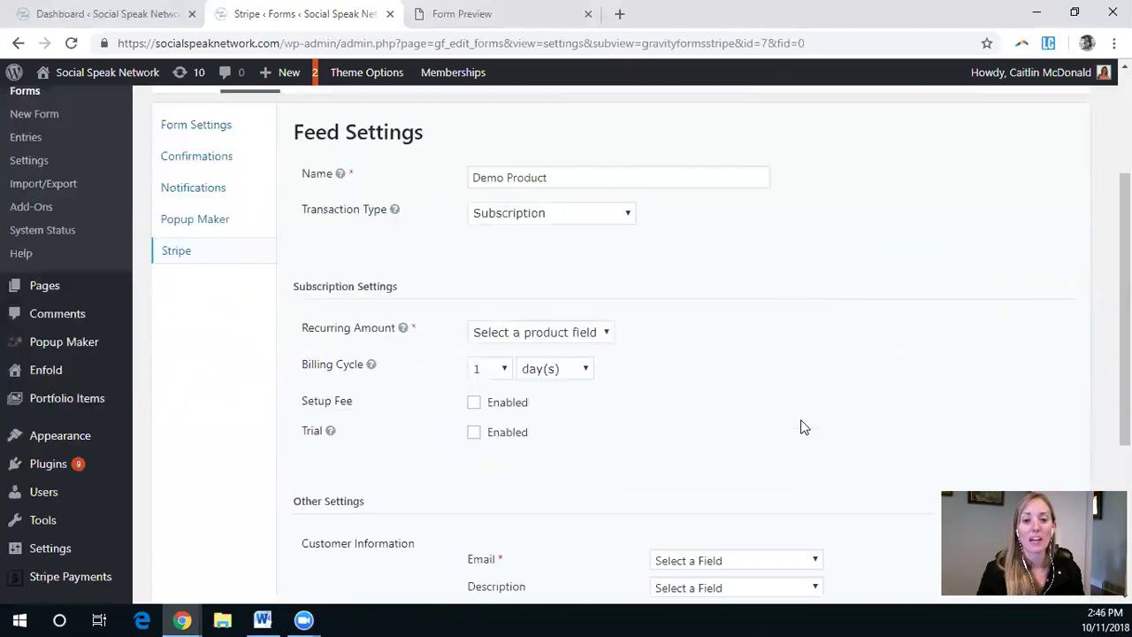
left_click(564, 284)
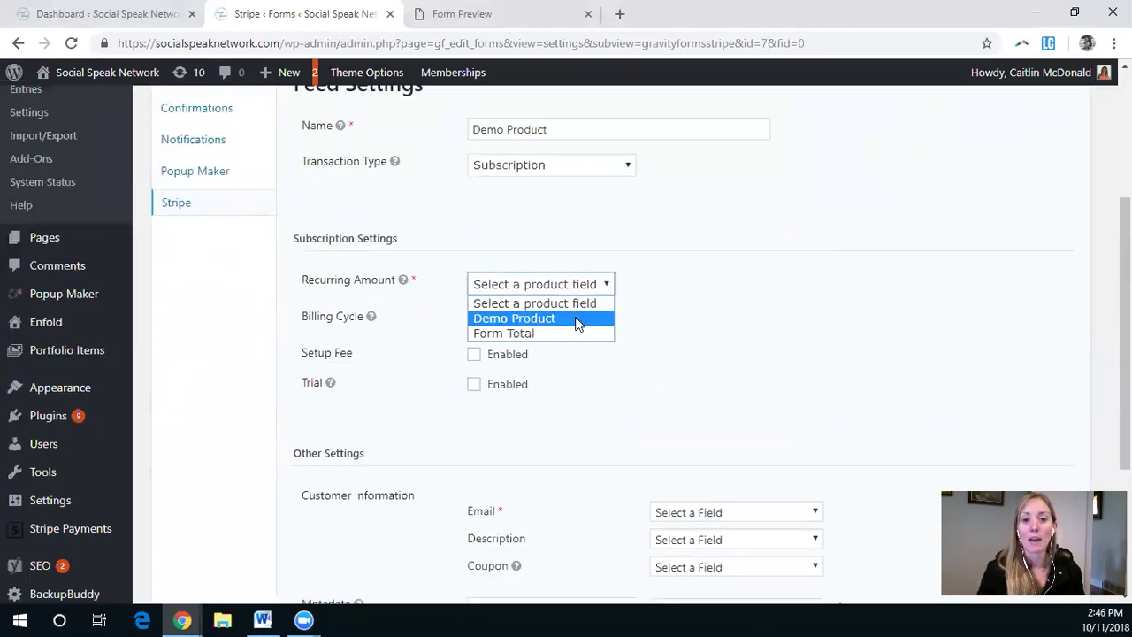
left_click(498, 320)
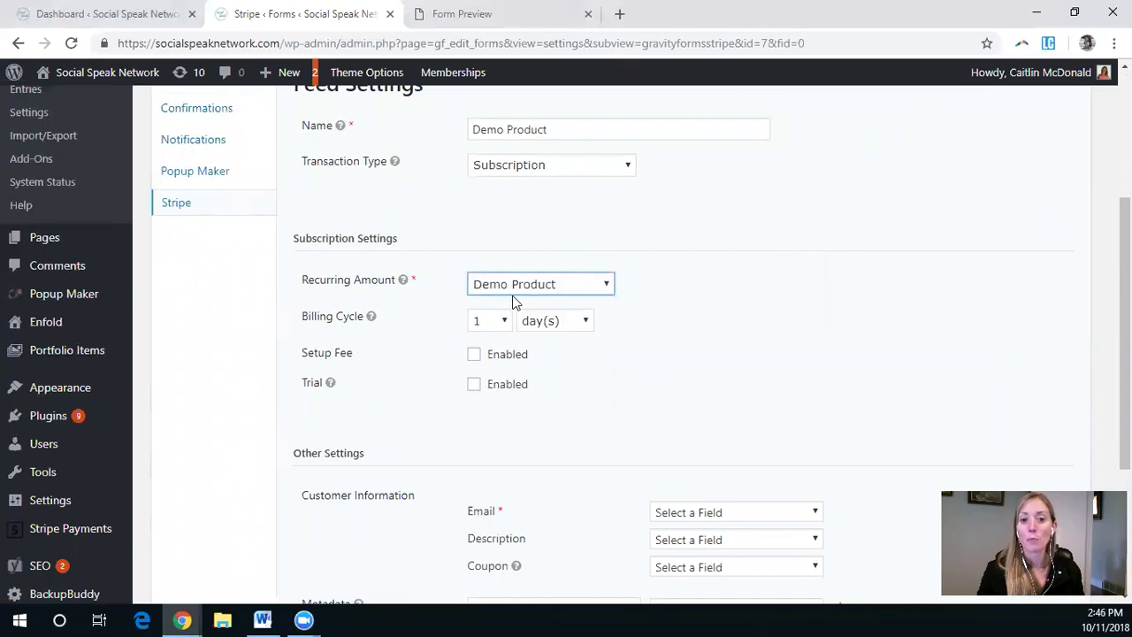
left_click(499, 325)
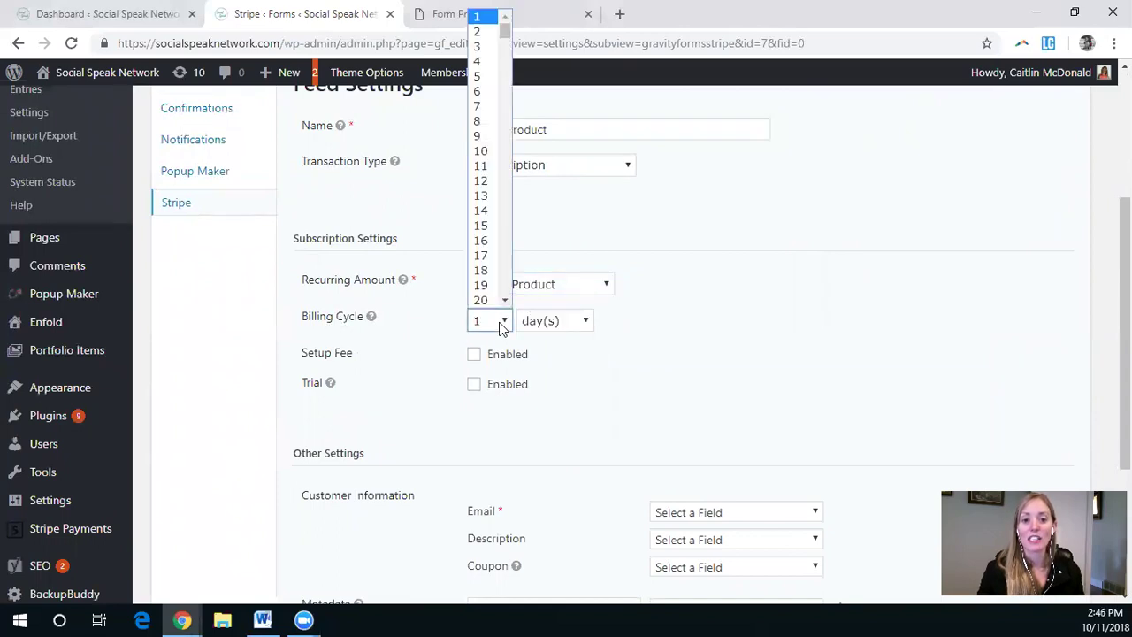
left_click(499, 327)
left_click(574, 324)
left_click(578, 371)
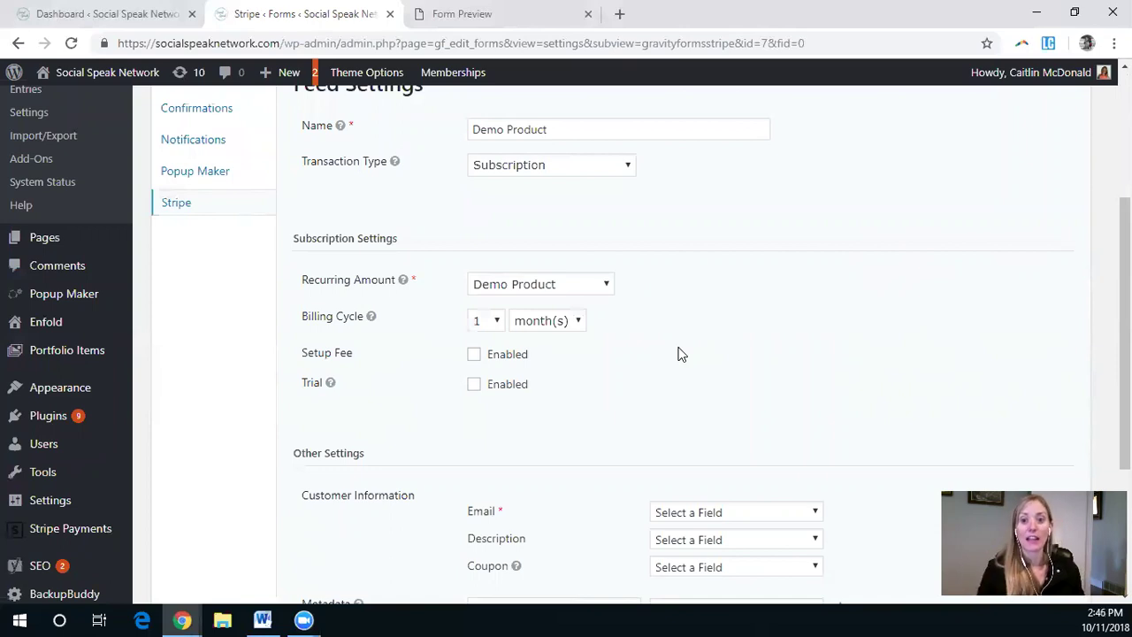
Step: Try the Trial and Setup Fee options, leaving both turned off
left_click(473, 386)
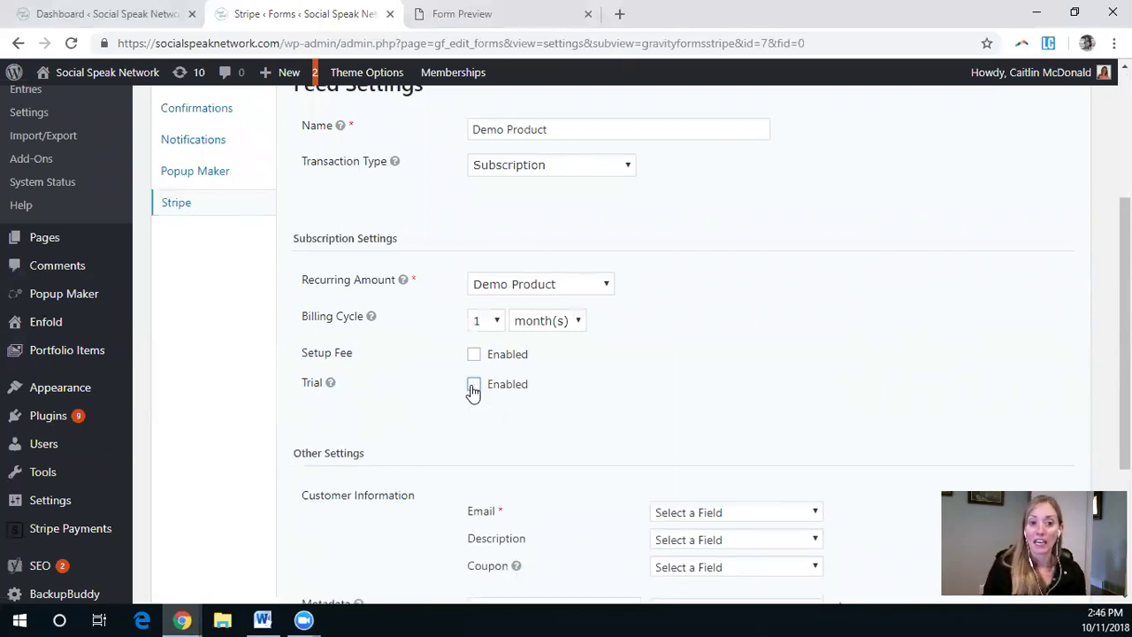
left_click(475, 356)
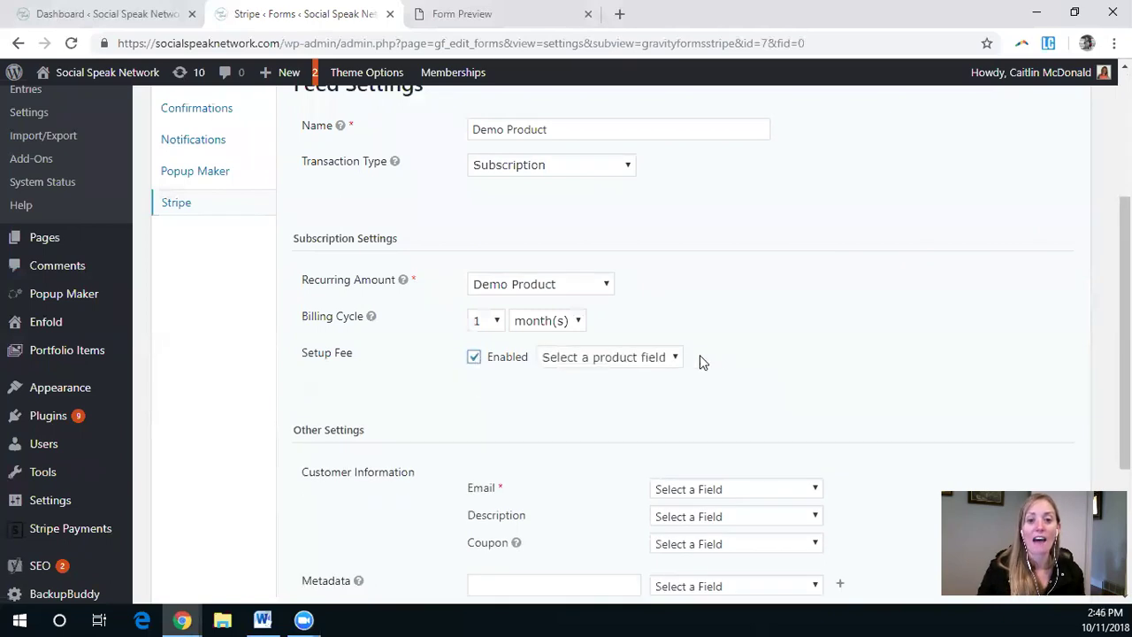
left_click(675, 358)
left_click(474, 357)
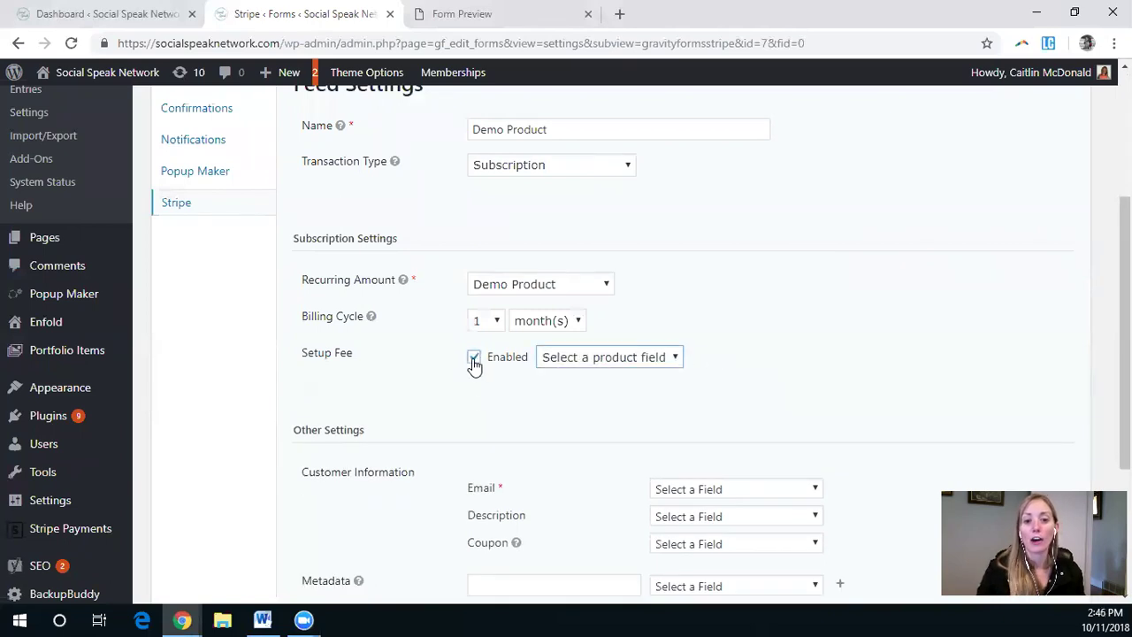
left_click(474, 357)
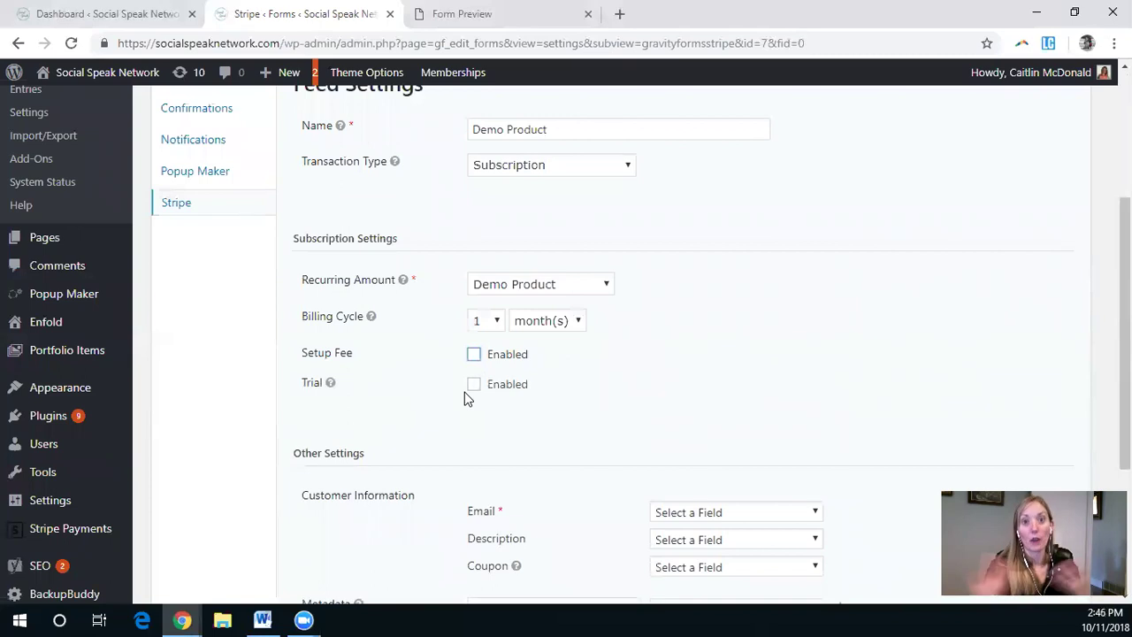
scroll(556, 390, "down", 3)
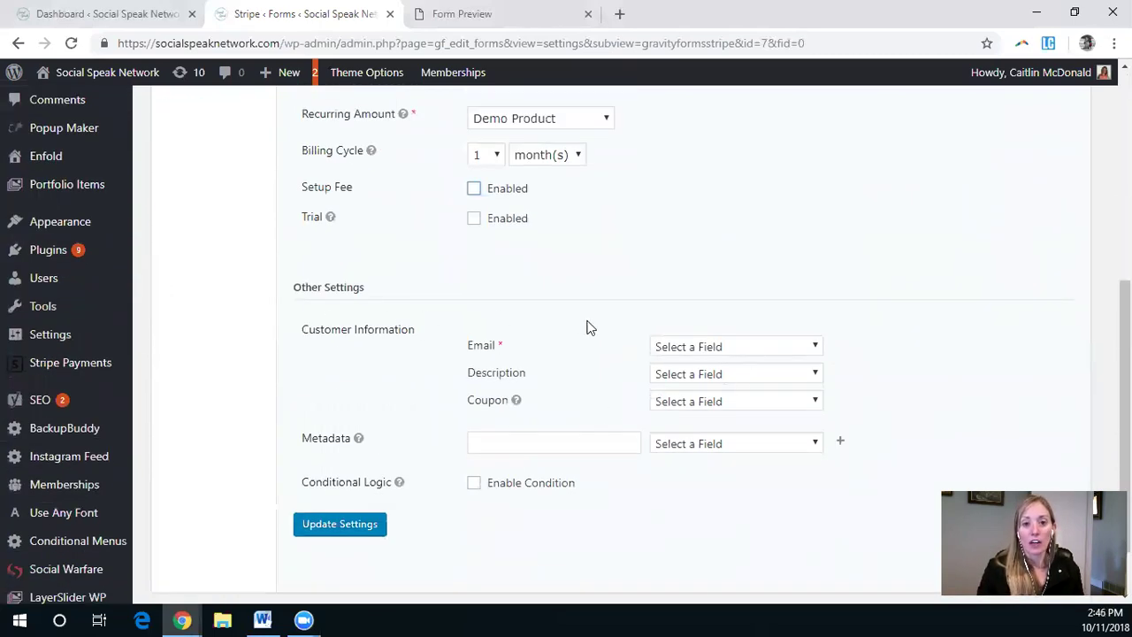
scroll(589, 324, "up", 3)
scroll(764, 376, "down", 4)
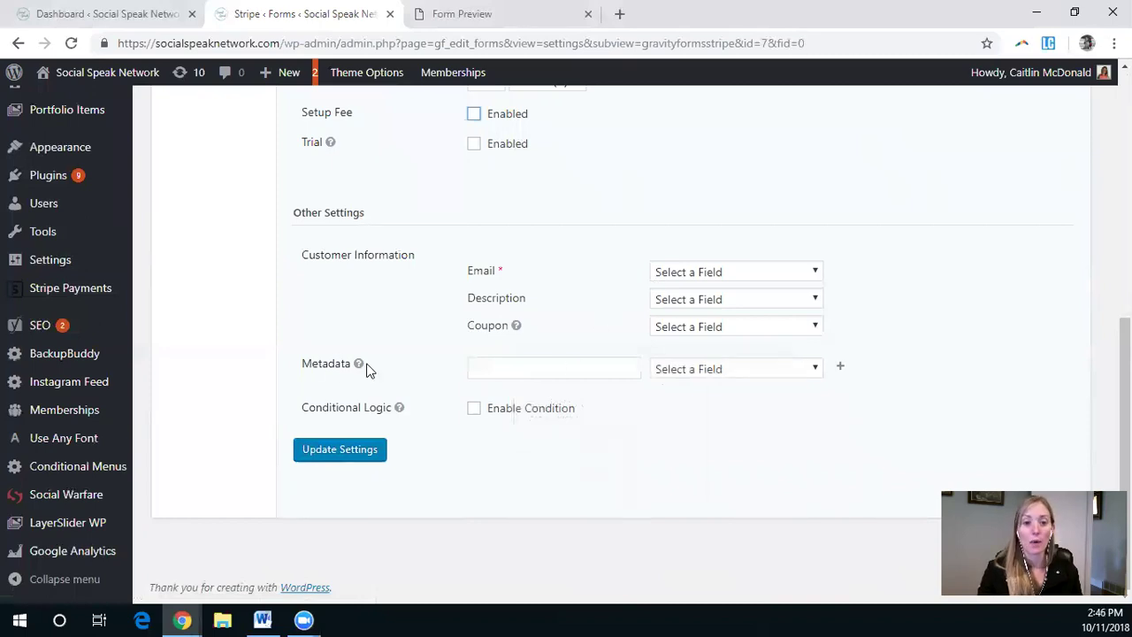
left_click(753, 274)
left_click(753, 281)
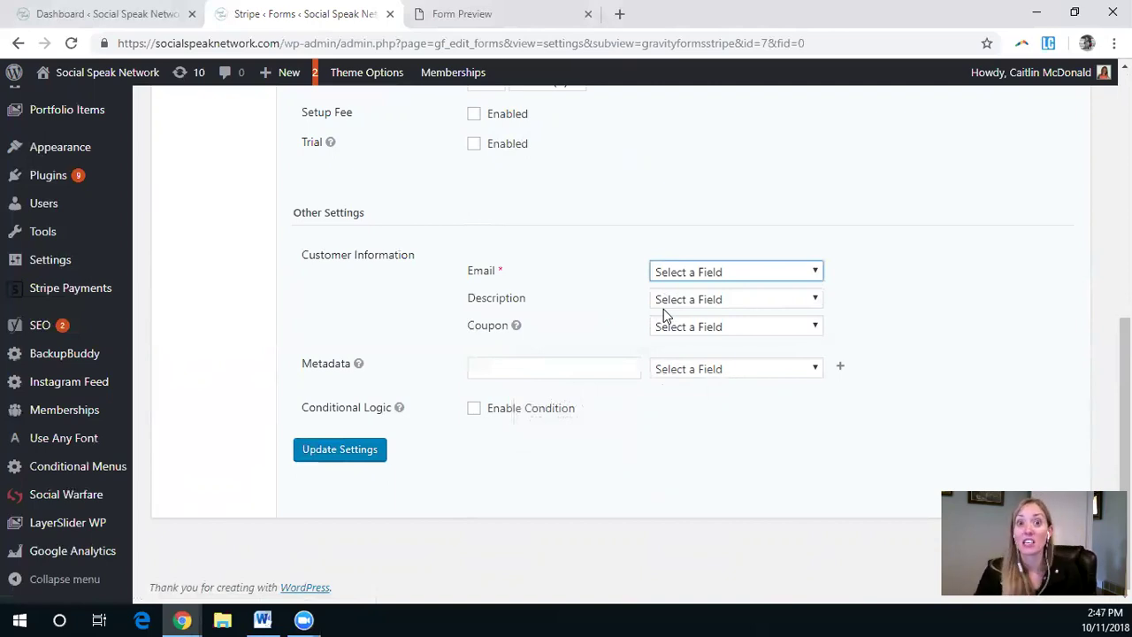
scroll(526, 247, "up", 4)
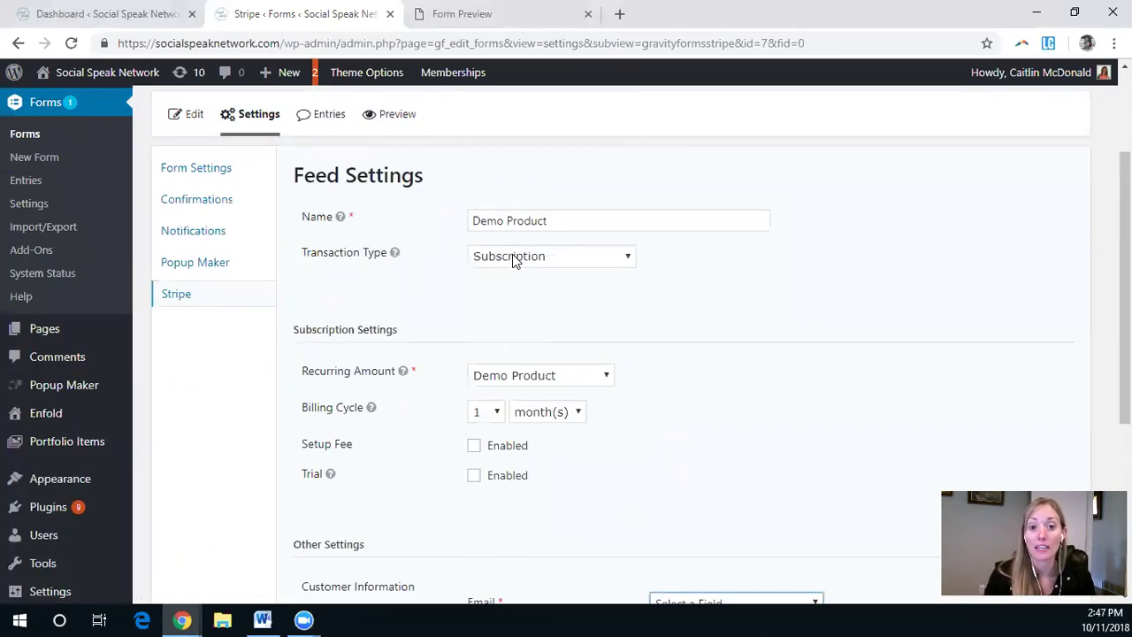
Step: Switch the transaction type to Products and Services, charging the Demo Product price
left_click(531, 261)
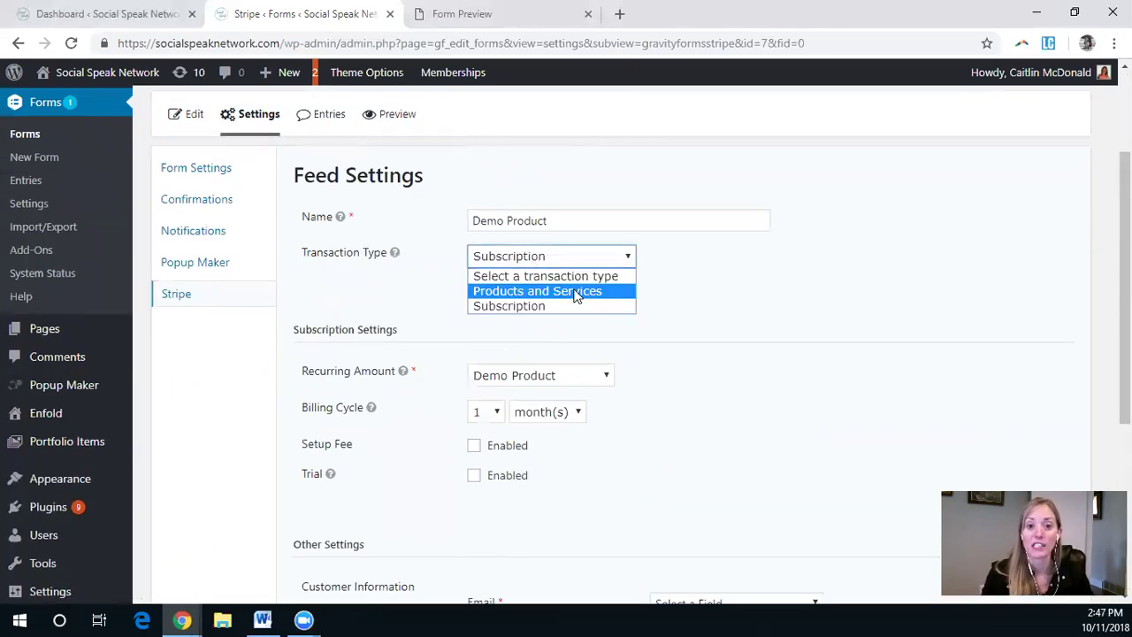
left_click(571, 292)
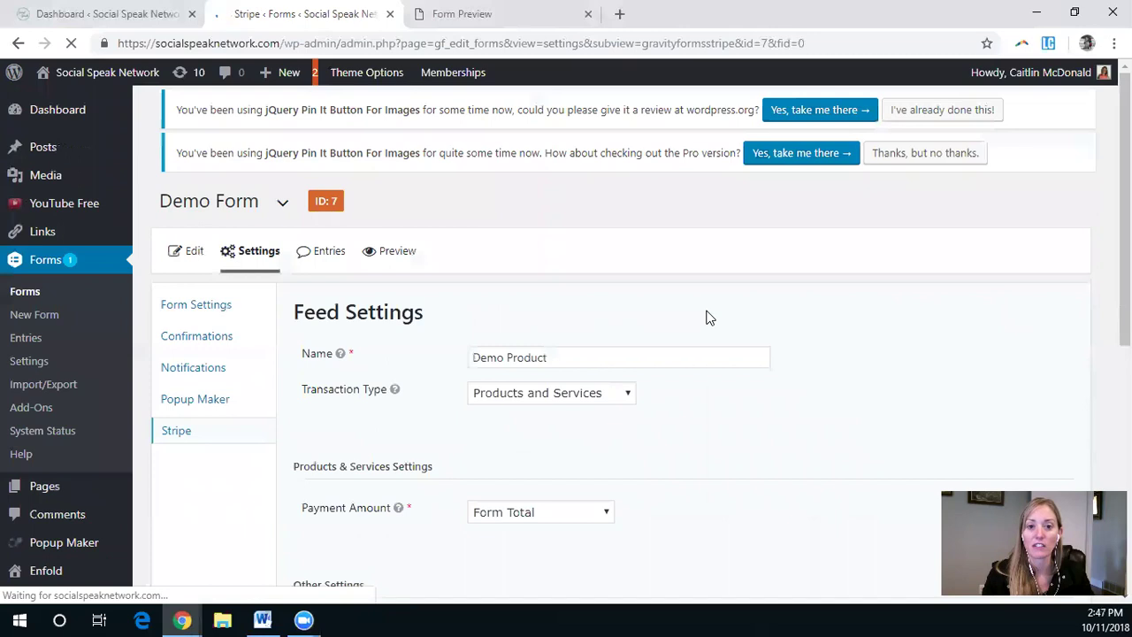
scroll(655, 379, "down", 2)
left_click(582, 366)
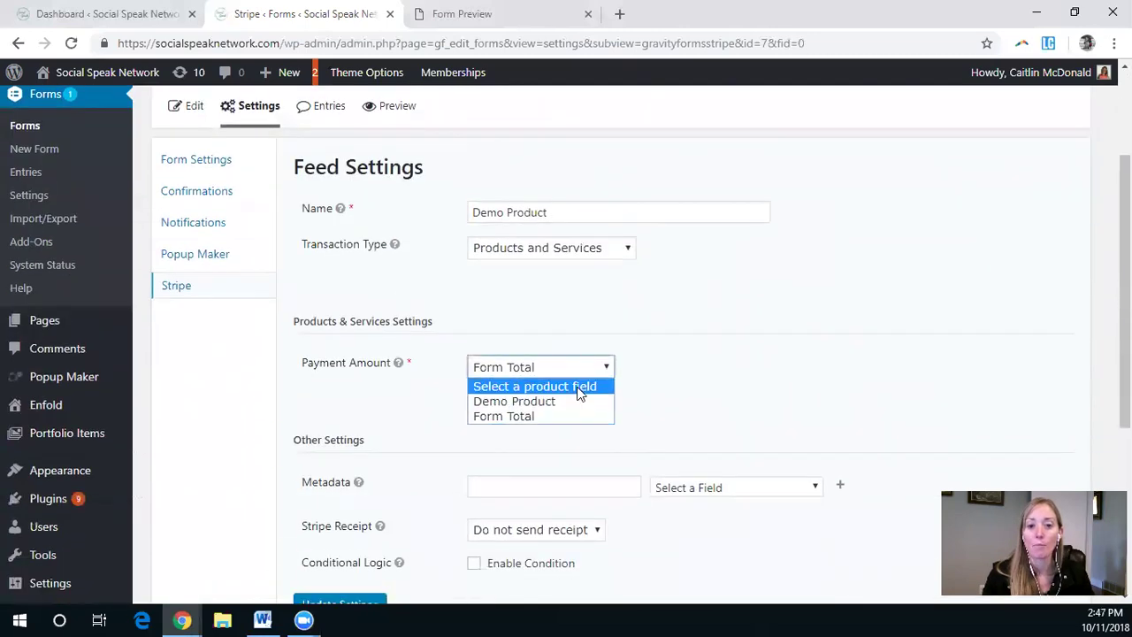
left_click(577, 401)
scroll(703, 361, "down", 3)
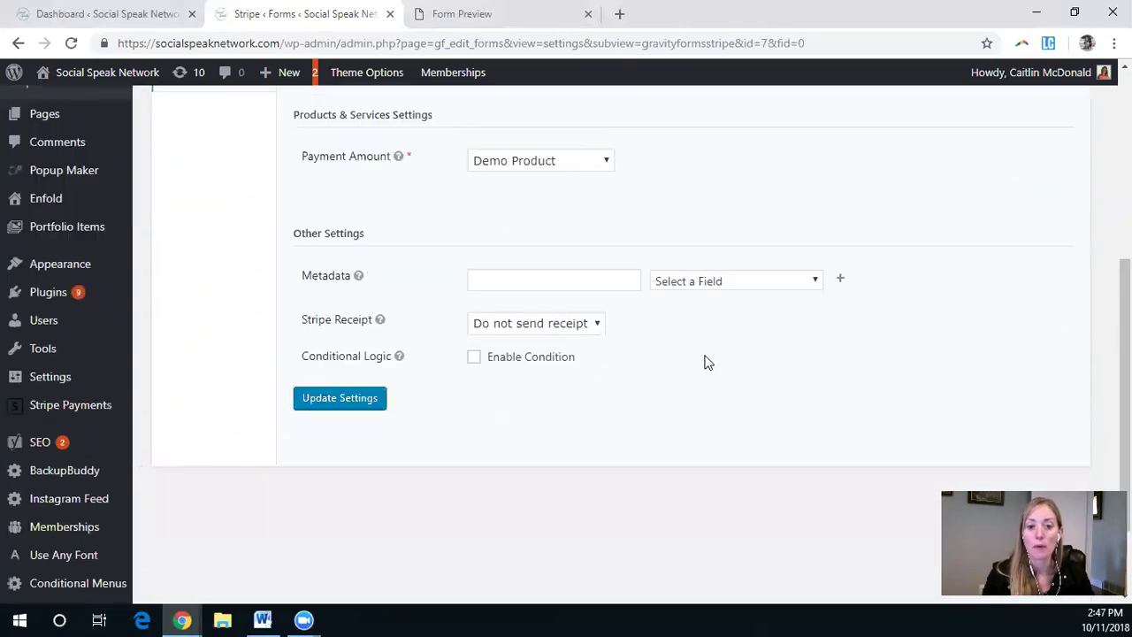
Step: Add a 'Name' metadata entry mapped to Name (Full)
left_click(535, 240)
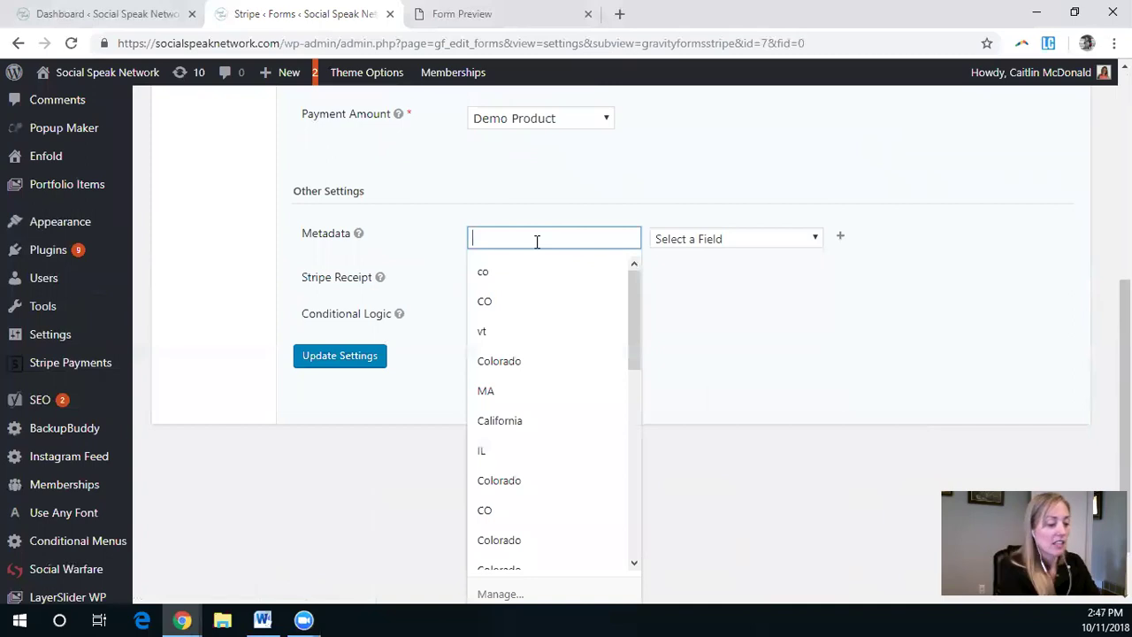
type("Name")
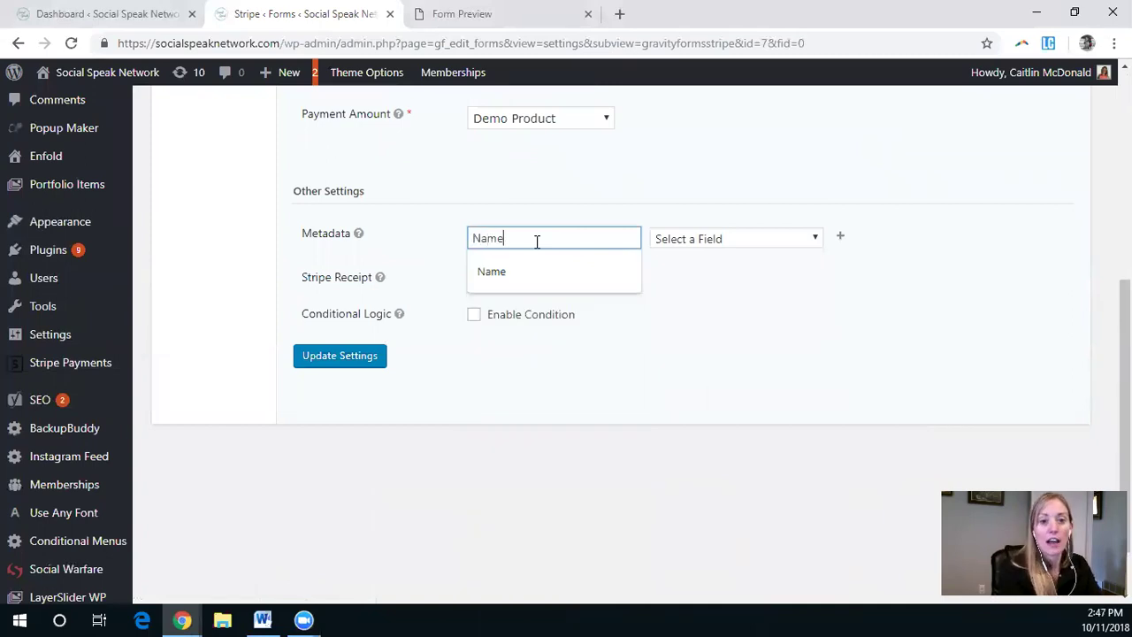
left_click(551, 274)
left_click(740, 239)
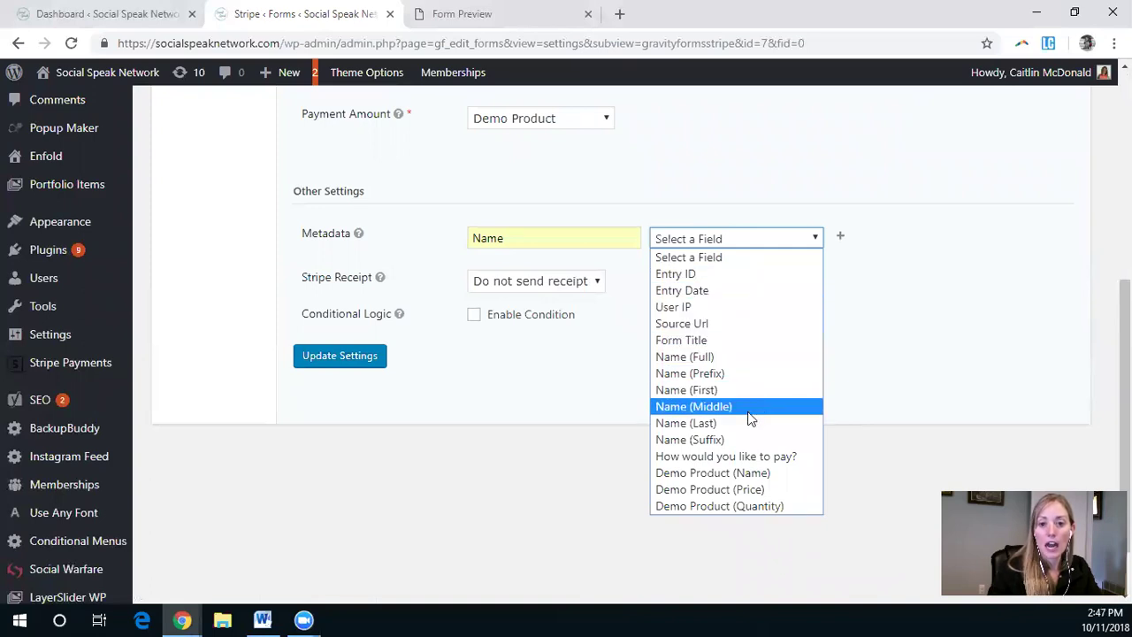
left_click(707, 356)
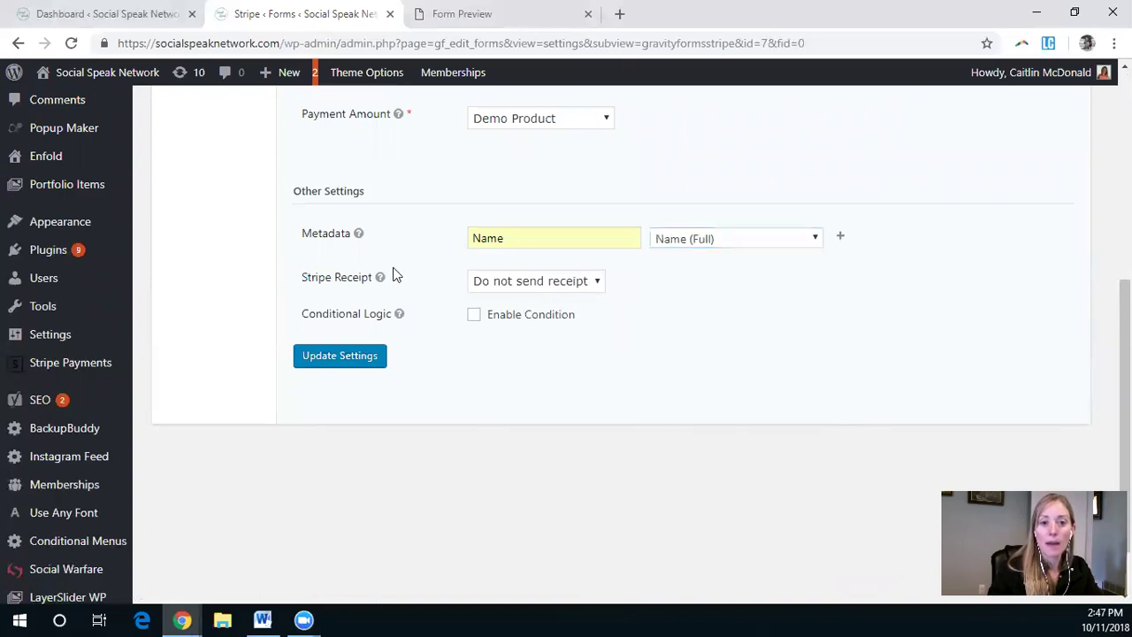
Step: Leave Stripe Receipt set to Do not send receipt
left_click(529, 281)
left_click(529, 282)
left_click(528, 282)
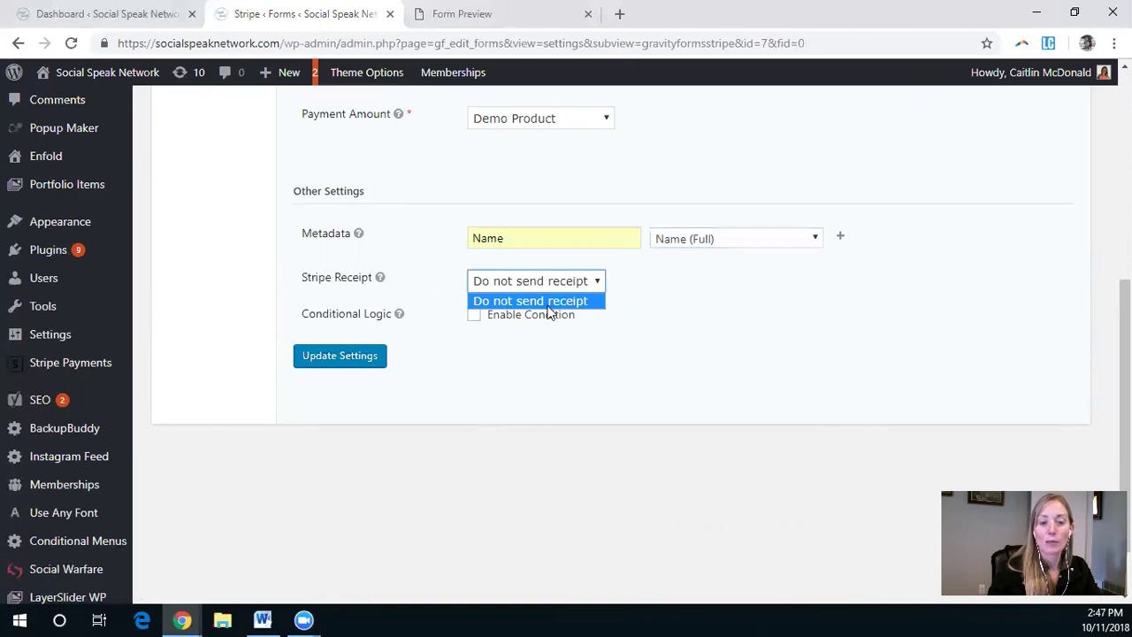
left_click(547, 305)
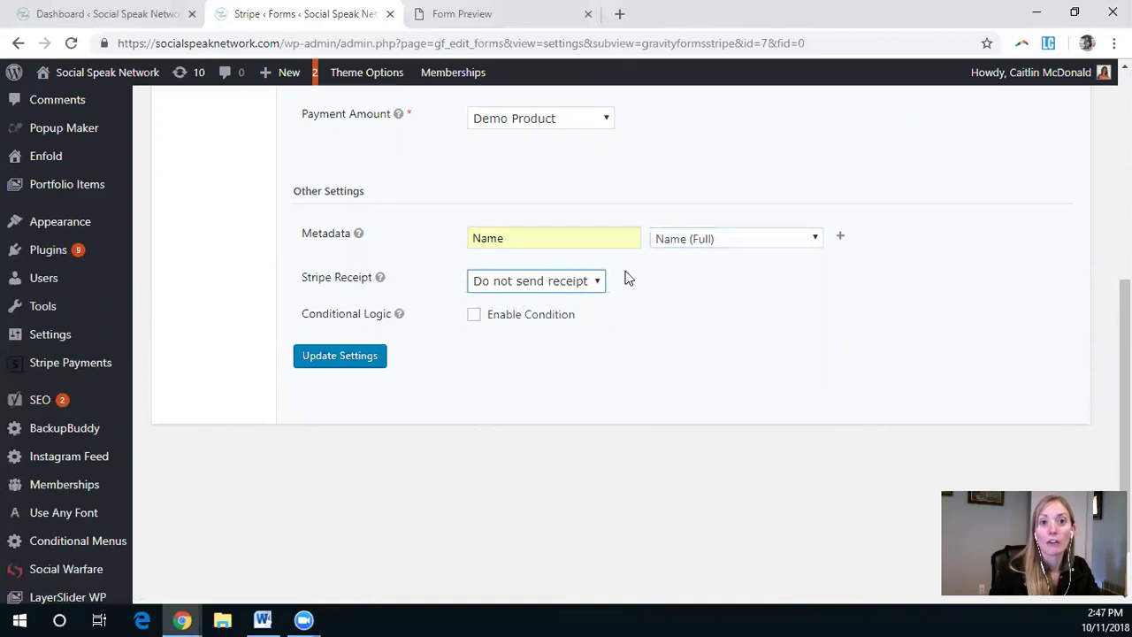
Step: Save the Stripe feed settings and return to editing the form's fields
left_click(314, 357)
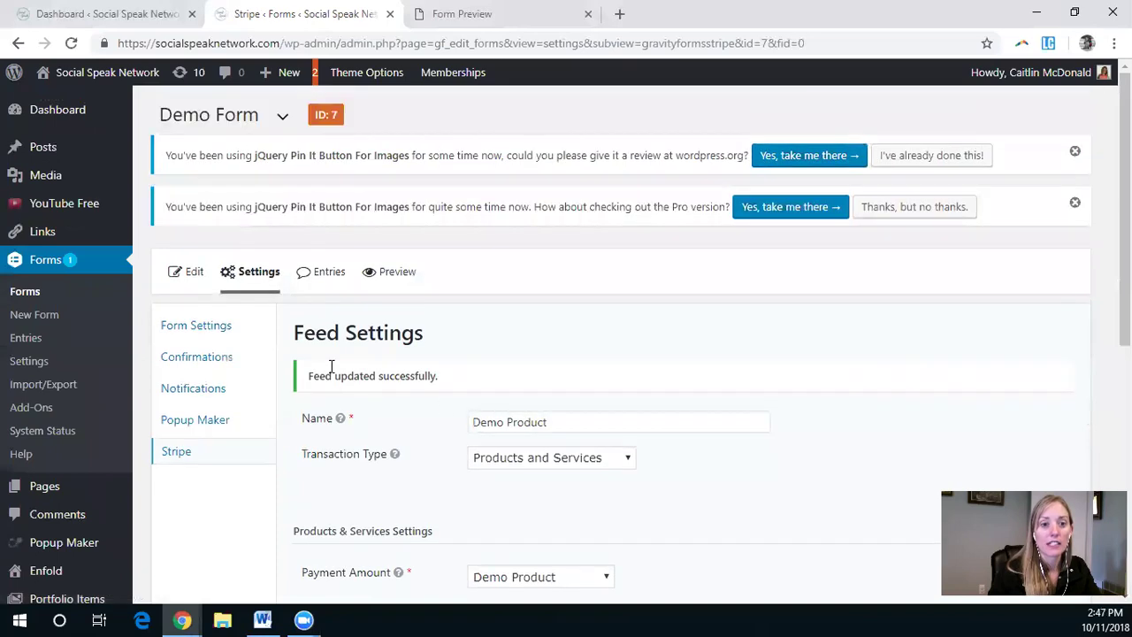
left_click(210, 334)
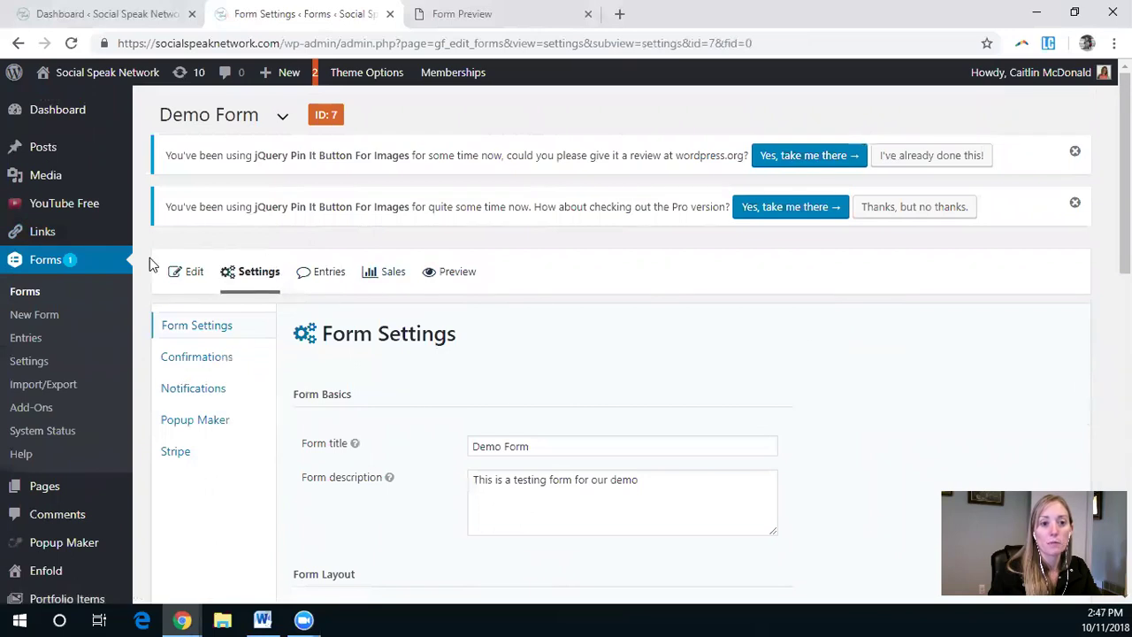
left_click(184, 273)
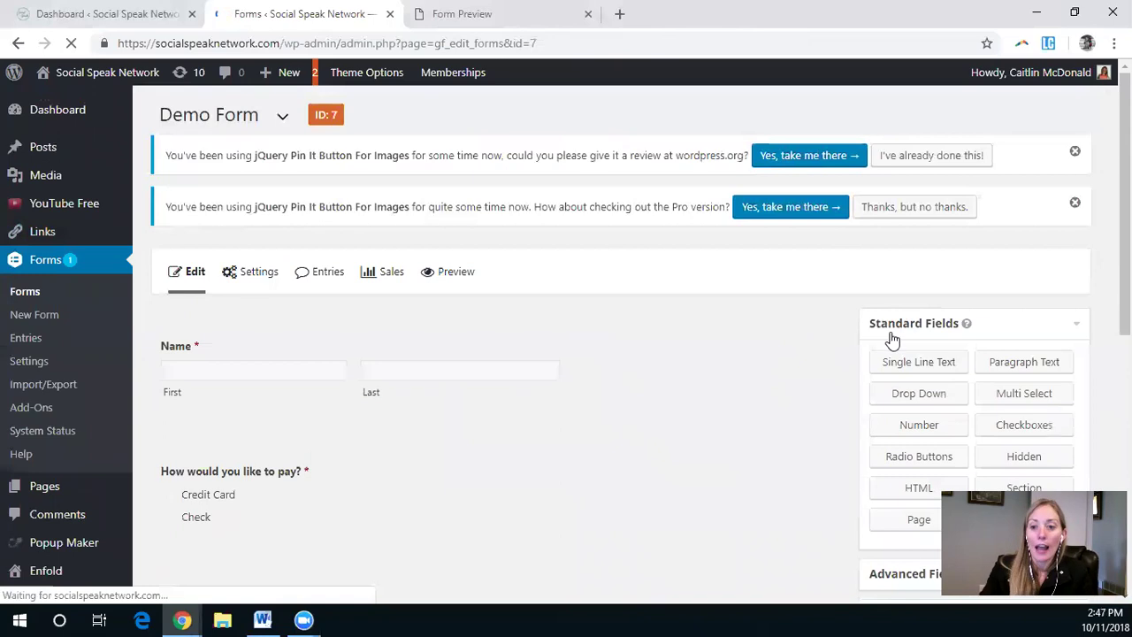
Step: Add a required Email field from Advanced Fields below Name
scroll(813, 384, "down", 2)
left_click(962, 406)
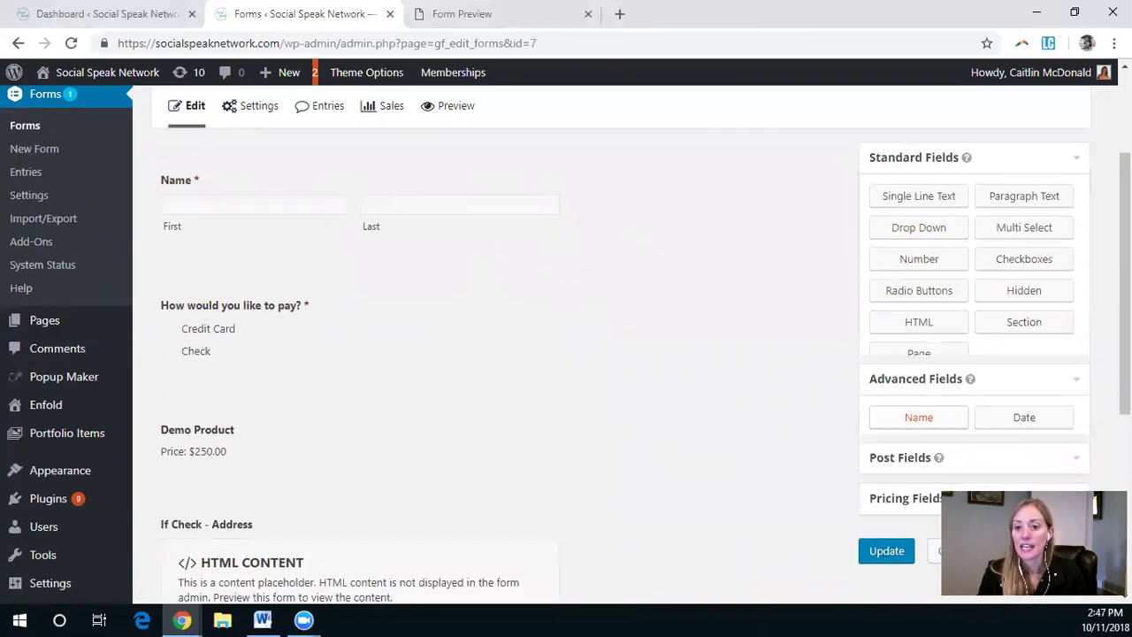
left_click_drag(919, 361, 320, 271)
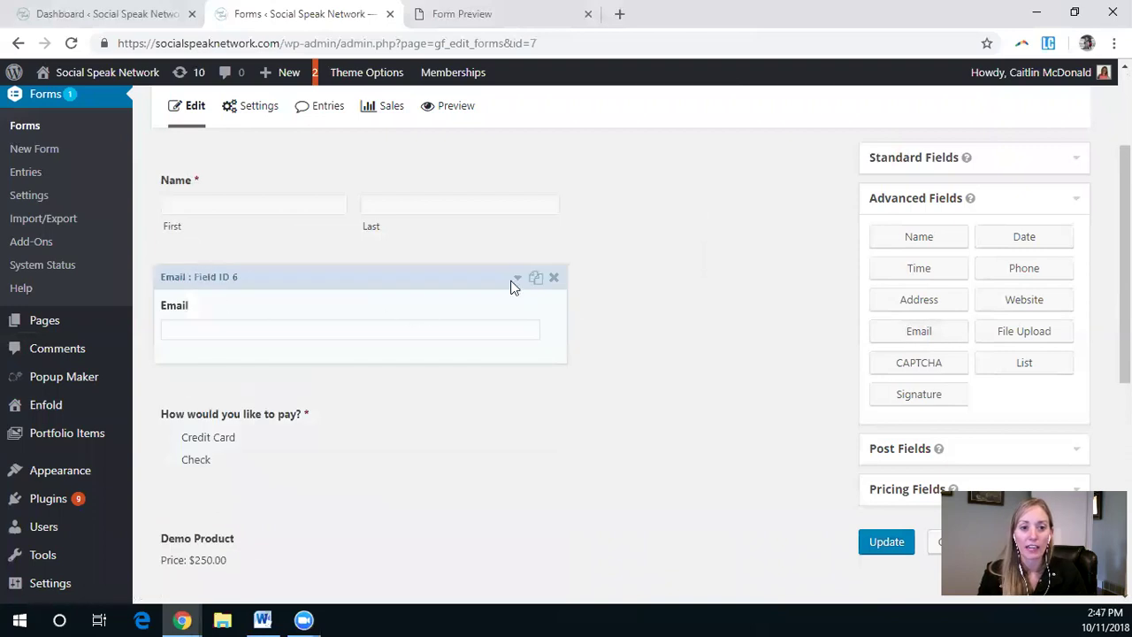
left_click(489, 303)
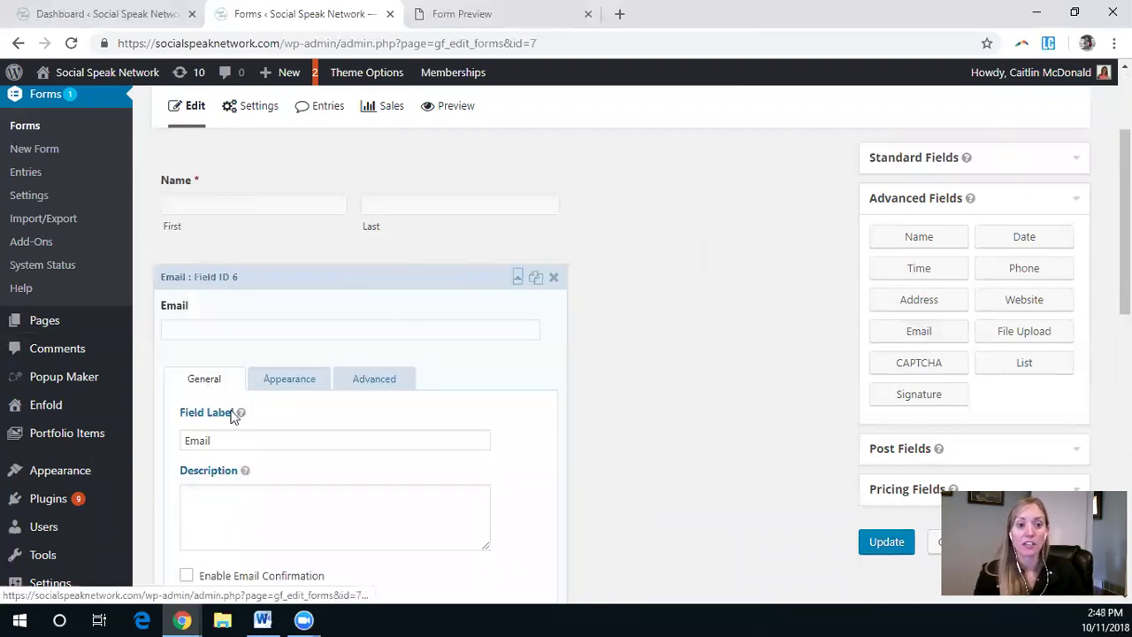
scroll(372, 481, "down", 3)
left_click(222, 402)
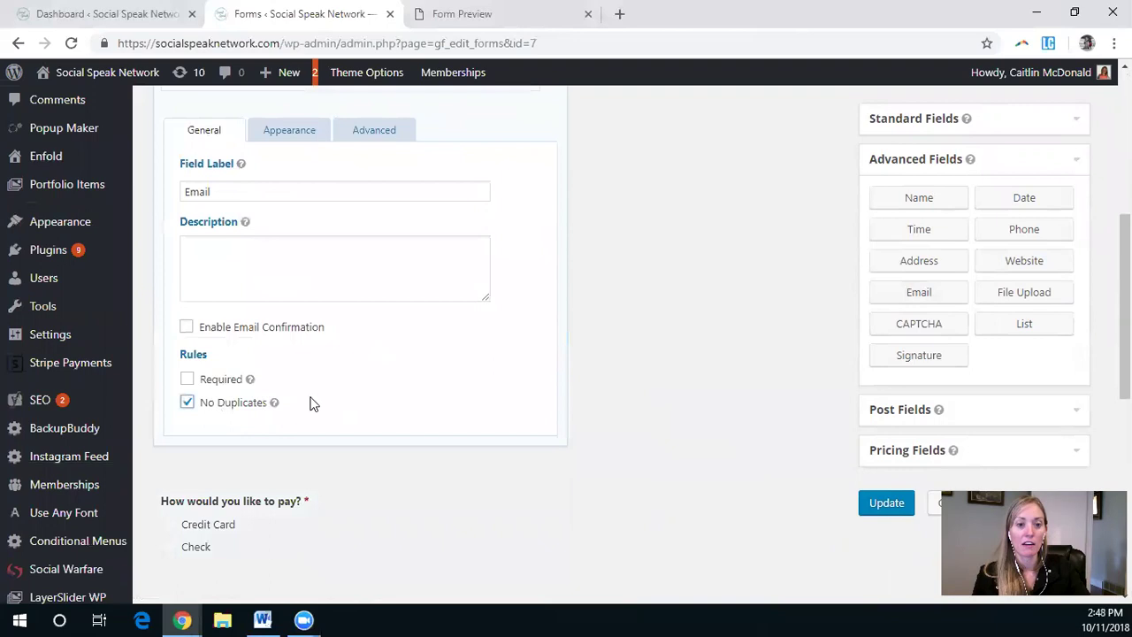
left_click(193, 403)
left_click(208, 380)
scroll(696, 347, "up", 3)
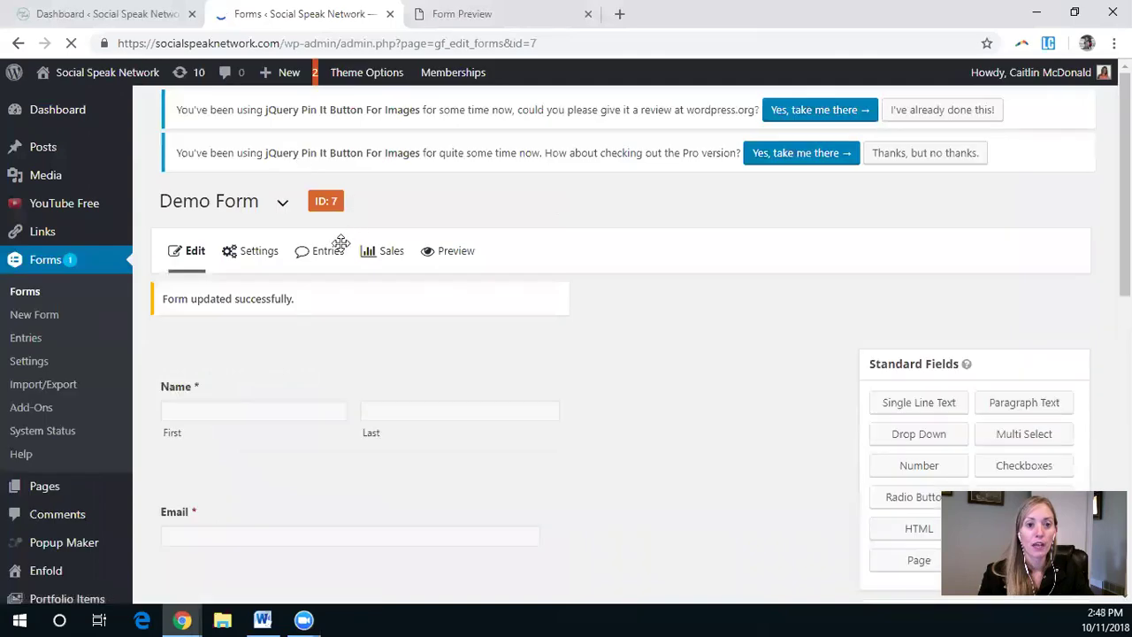
Step: Open the Demo Product Stripe feed for editing
mouse_move(248, 275)
left_click(249, 426)
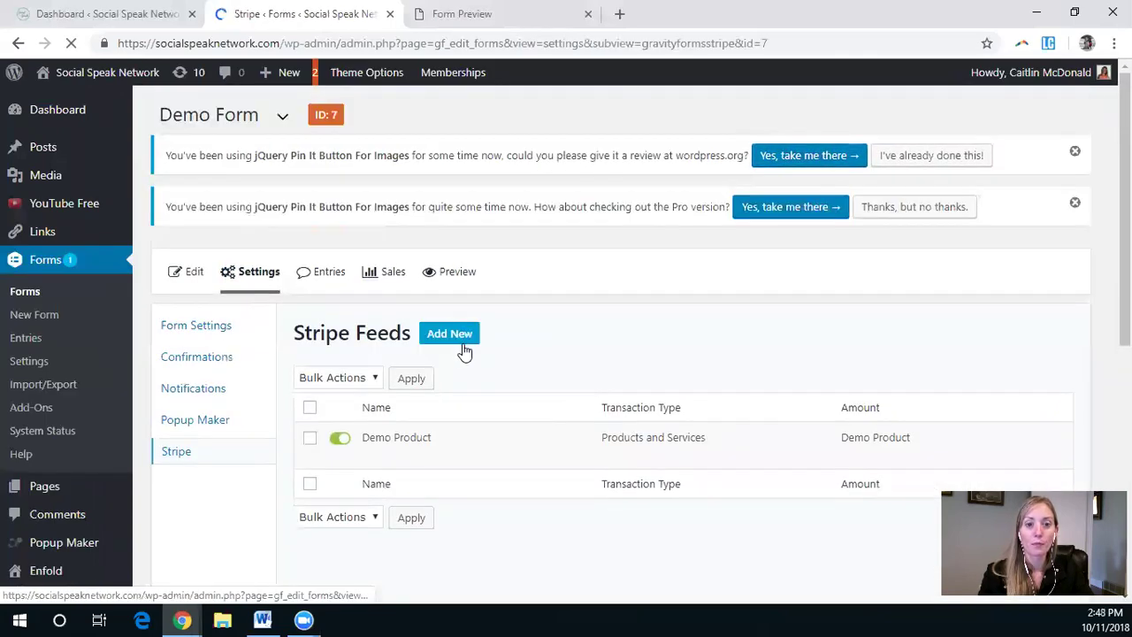
mouse_move(455, 456)
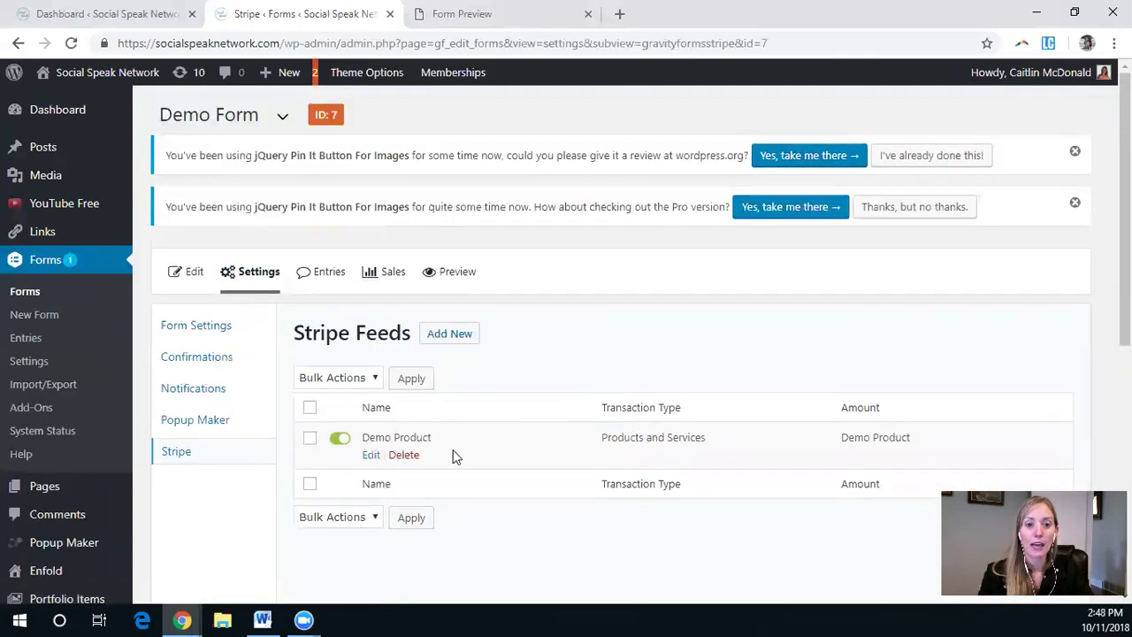
left_click(371, 455)
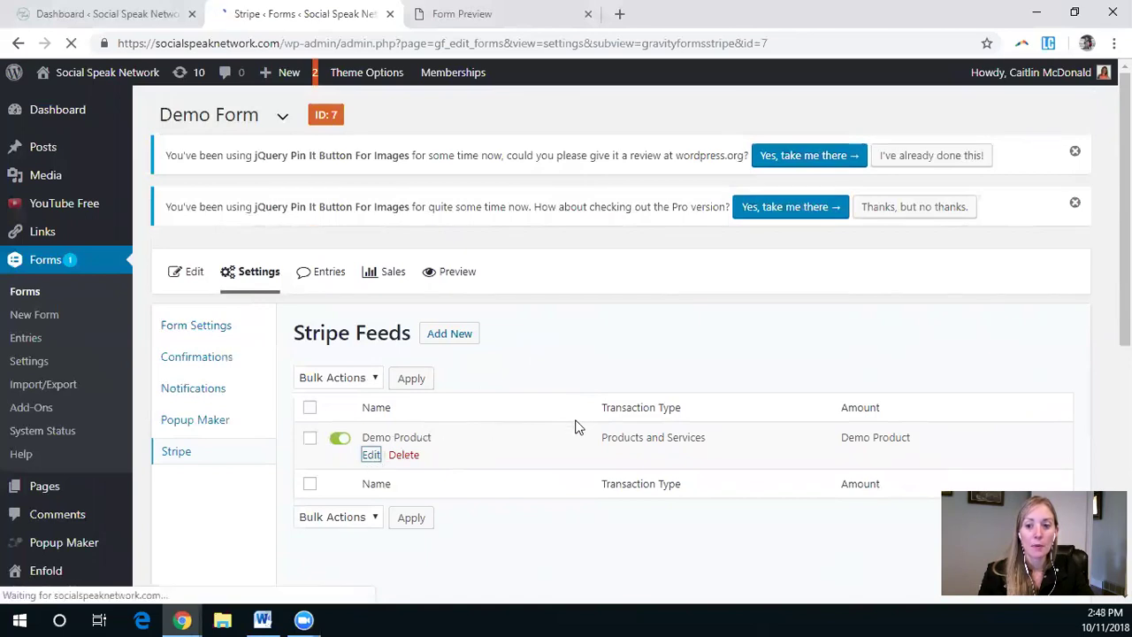
scroll(721, 425, "down", 3)
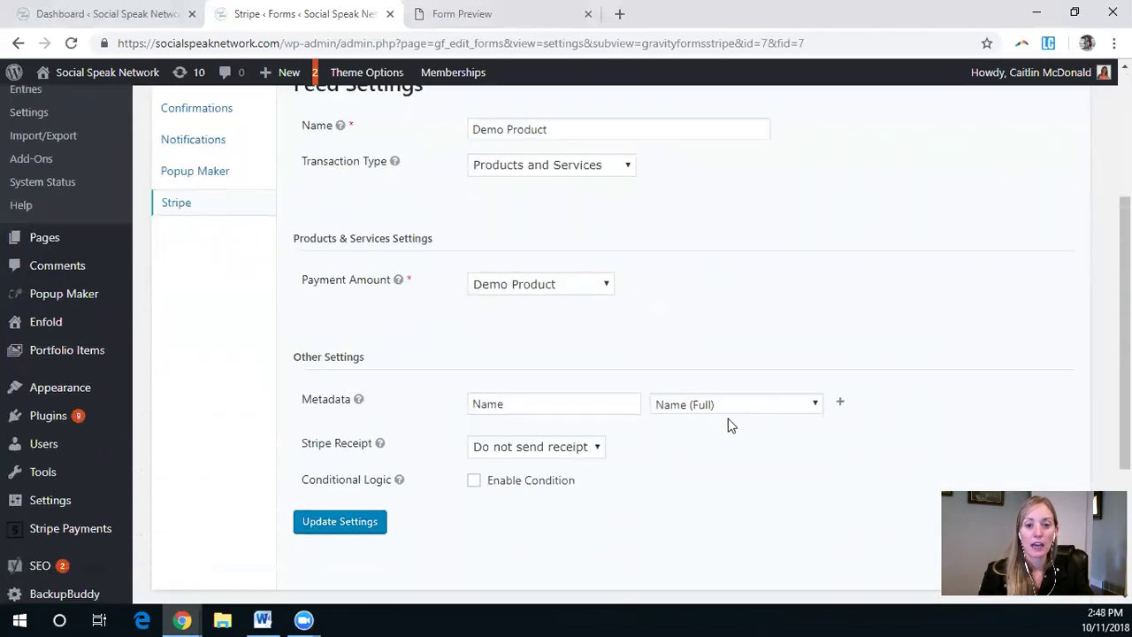
scroll(787, 389, "down", 1)
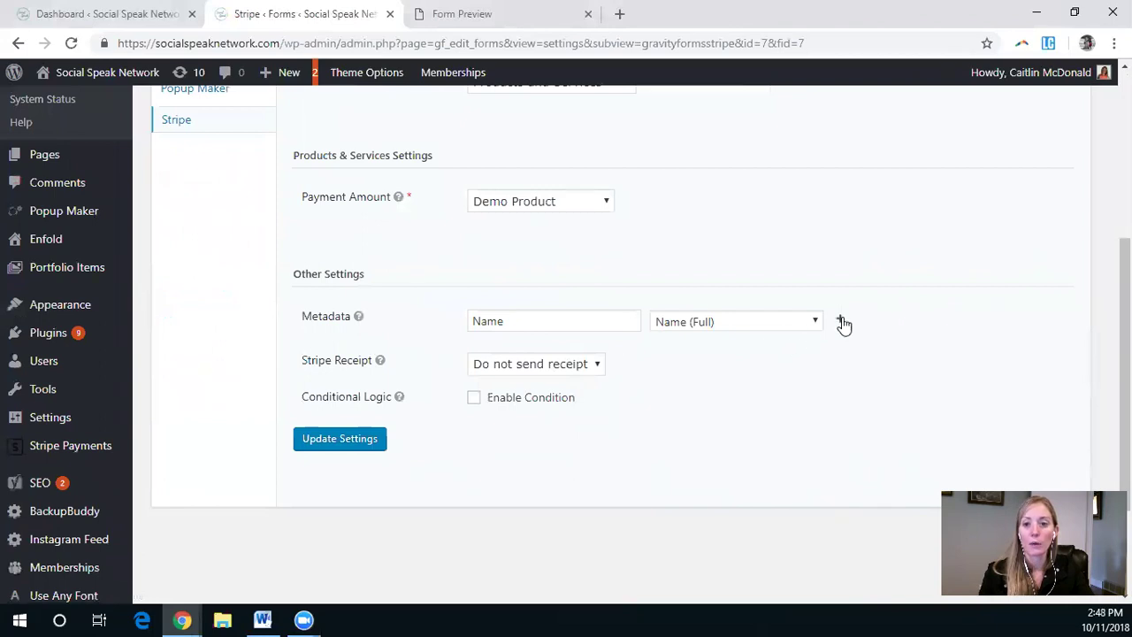
Step: Add an 'Email' metadata entry mapped to the Email field
left_click(841, 322)
left_click(571, 351)
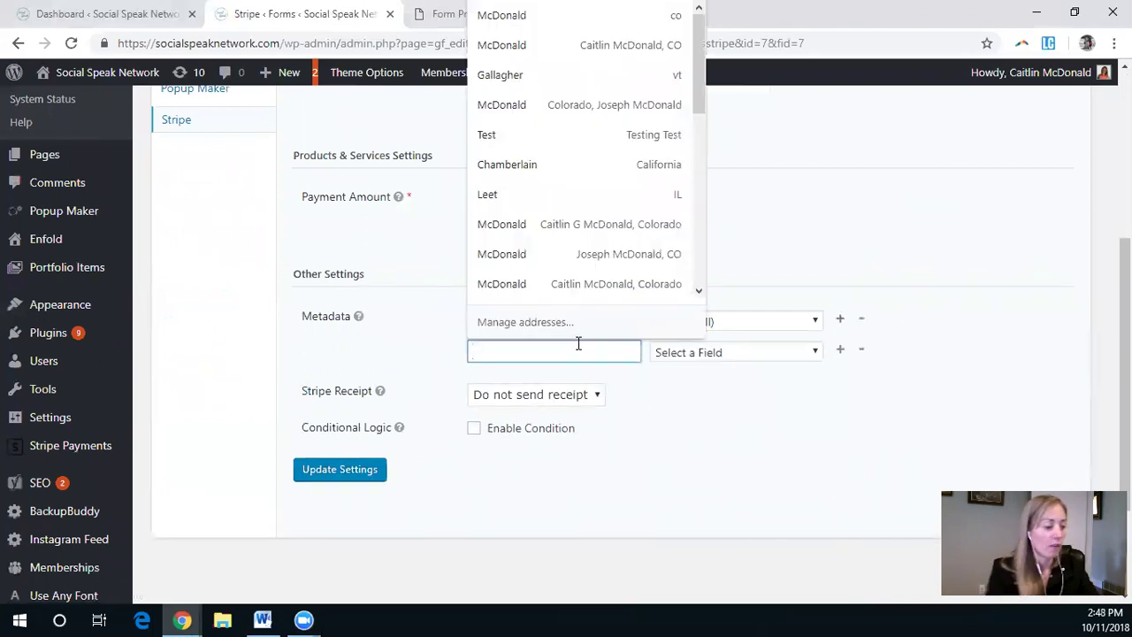
type("Email")
key("Tab")
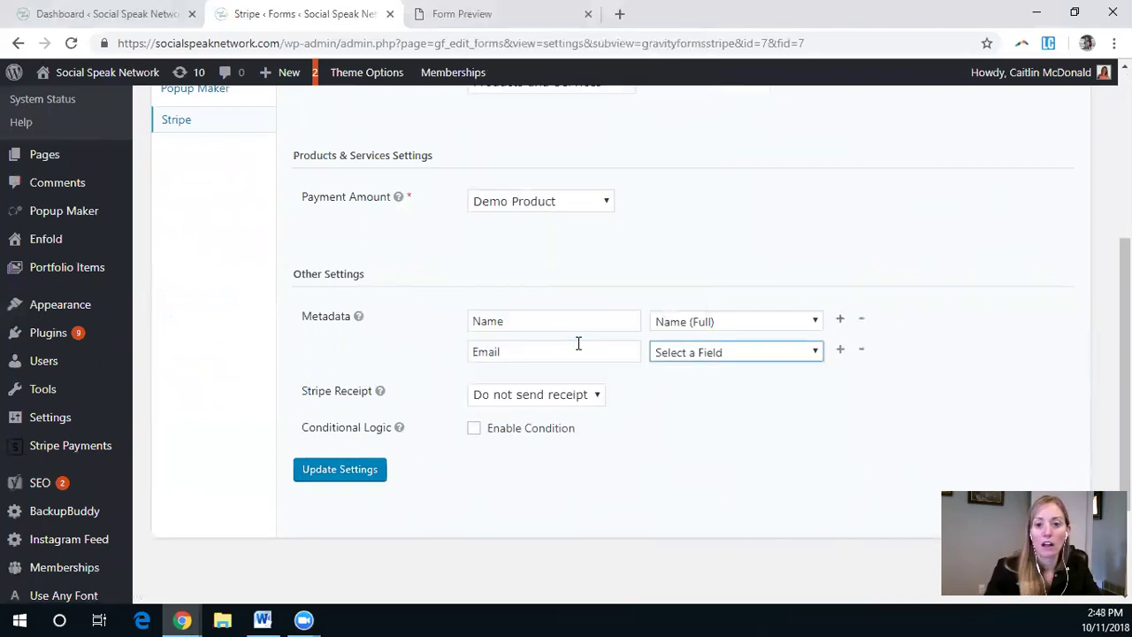
left_click(733, 351)
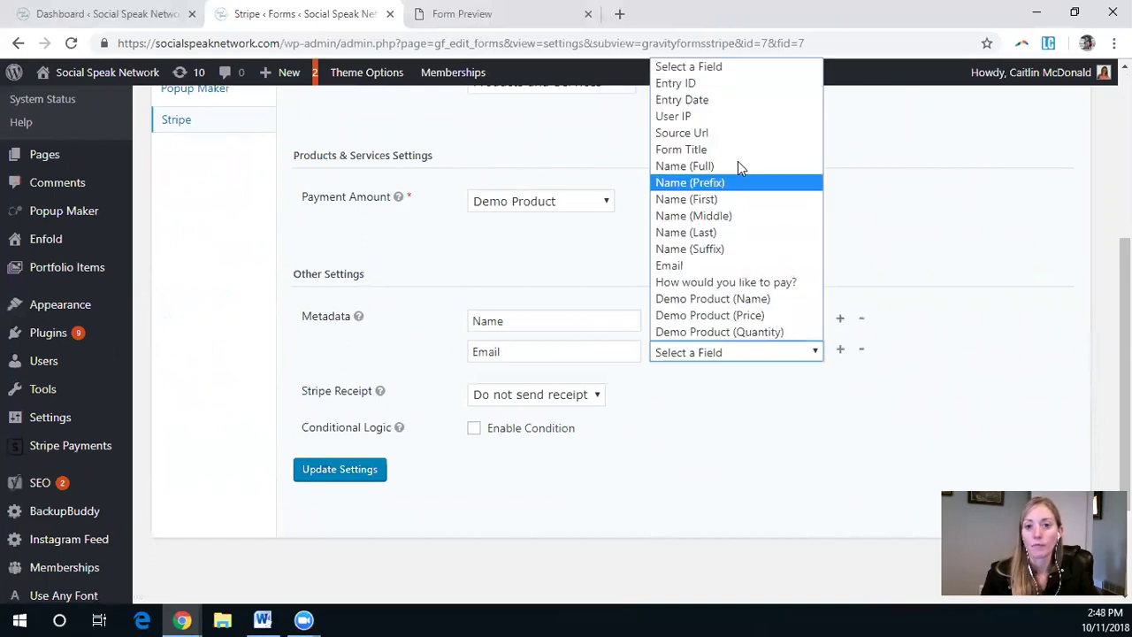
left_click(724, 264)
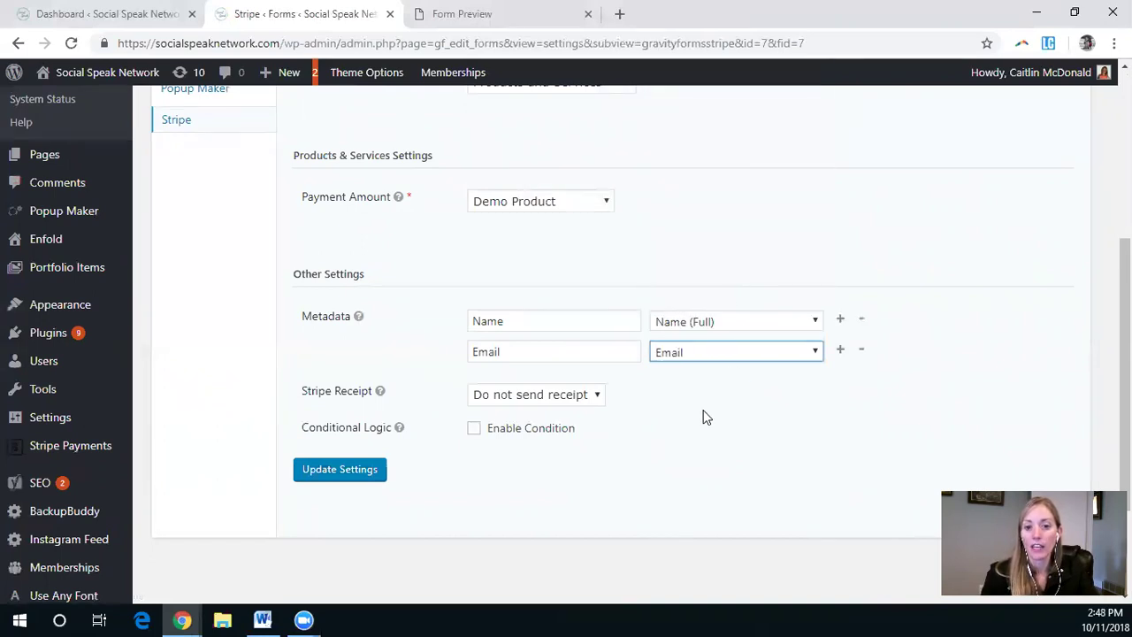
Step: Send Stripe receipts to the Email field and save the feed
left_click(589, 396)
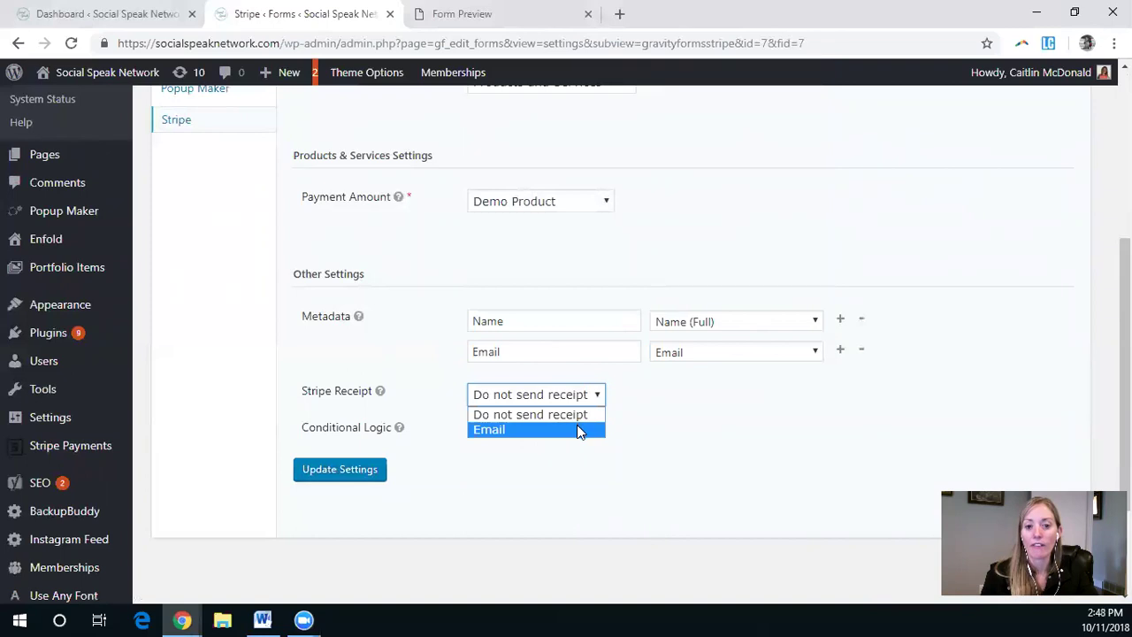
left_click(579, 430)
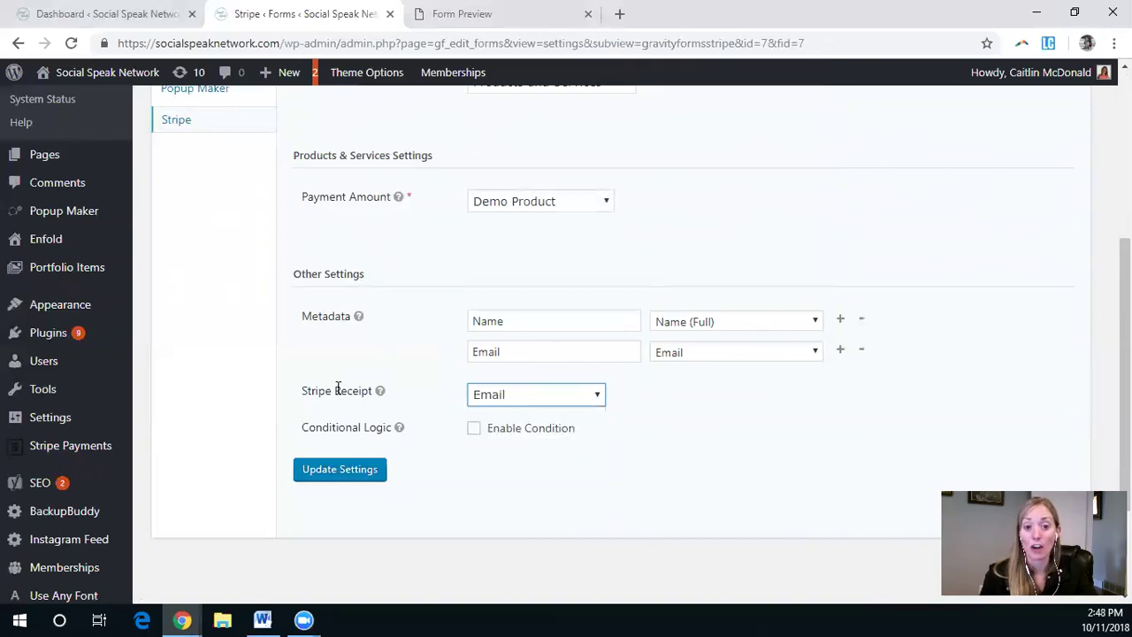
left_click(357, 479)
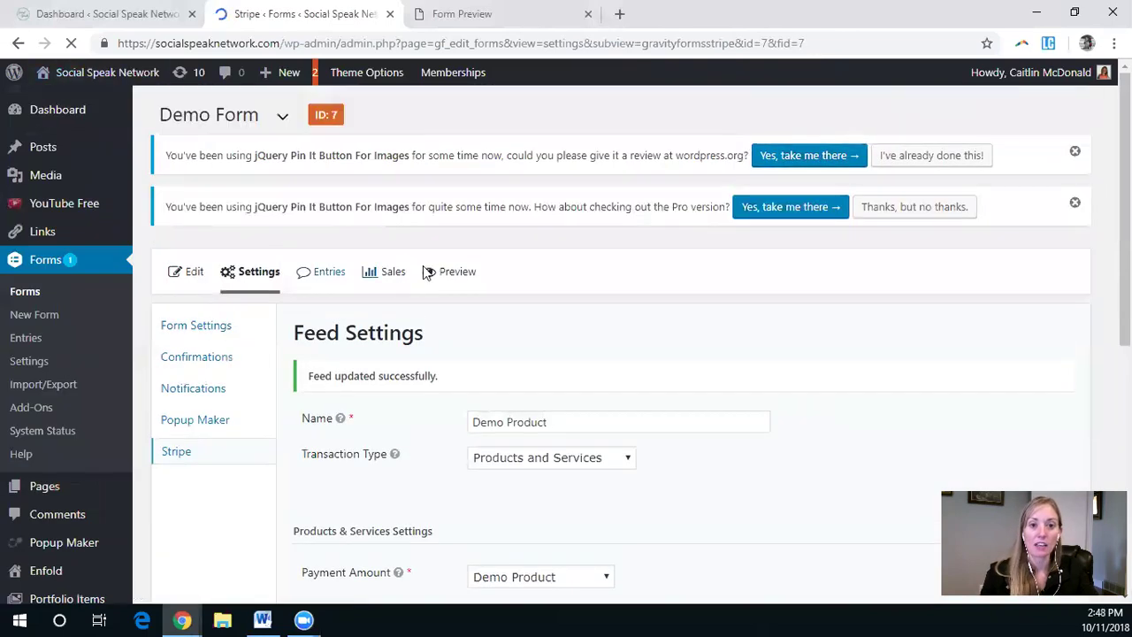
Step: Preview the Demo Form in a new tab and choose Credit Card payment to show the card fields
left_click(458, 271)
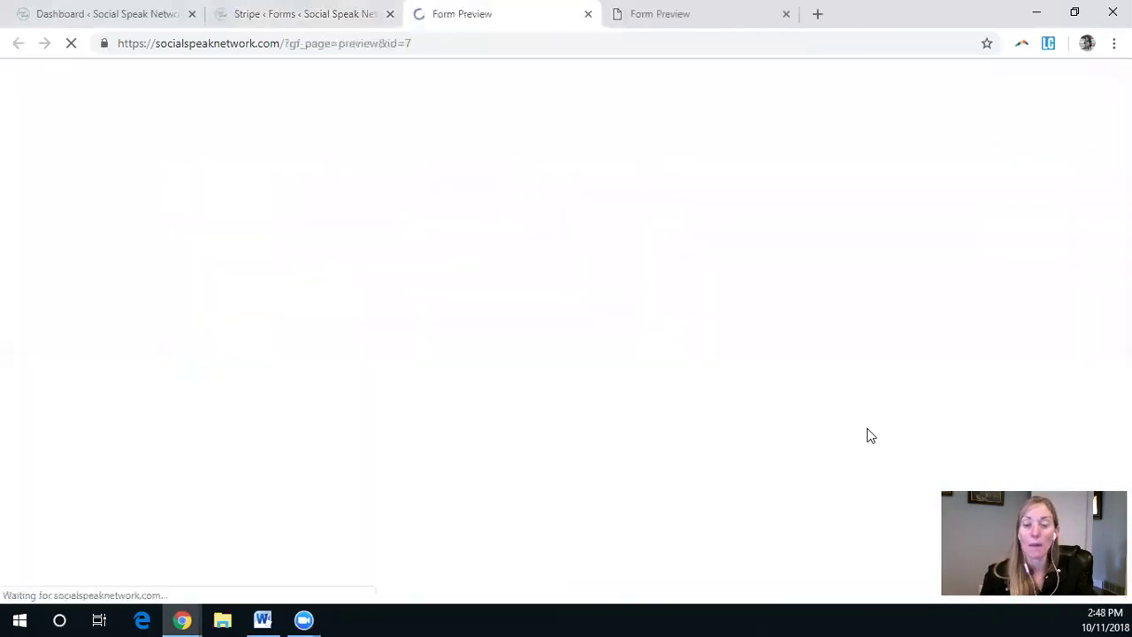
right_click(867, 435)
scroll(690, 274, "down", 1)
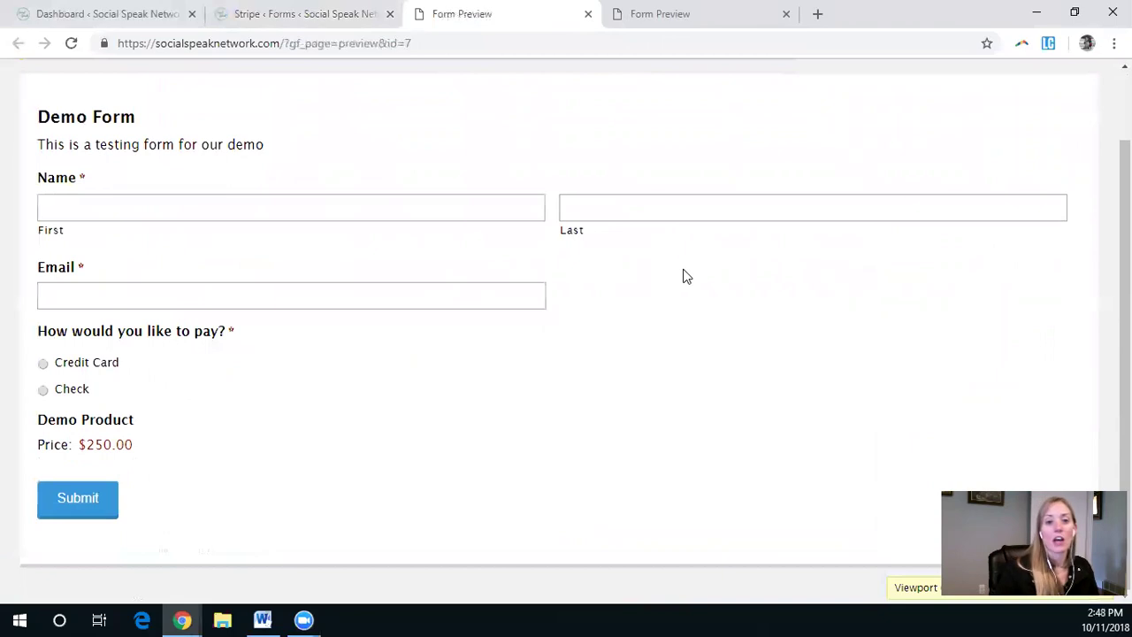
left_click(111, 362)
Step: Highlight the Demo Product and its $250.00 price, then clear the highlight
scroll(235, 316, "down", 2)
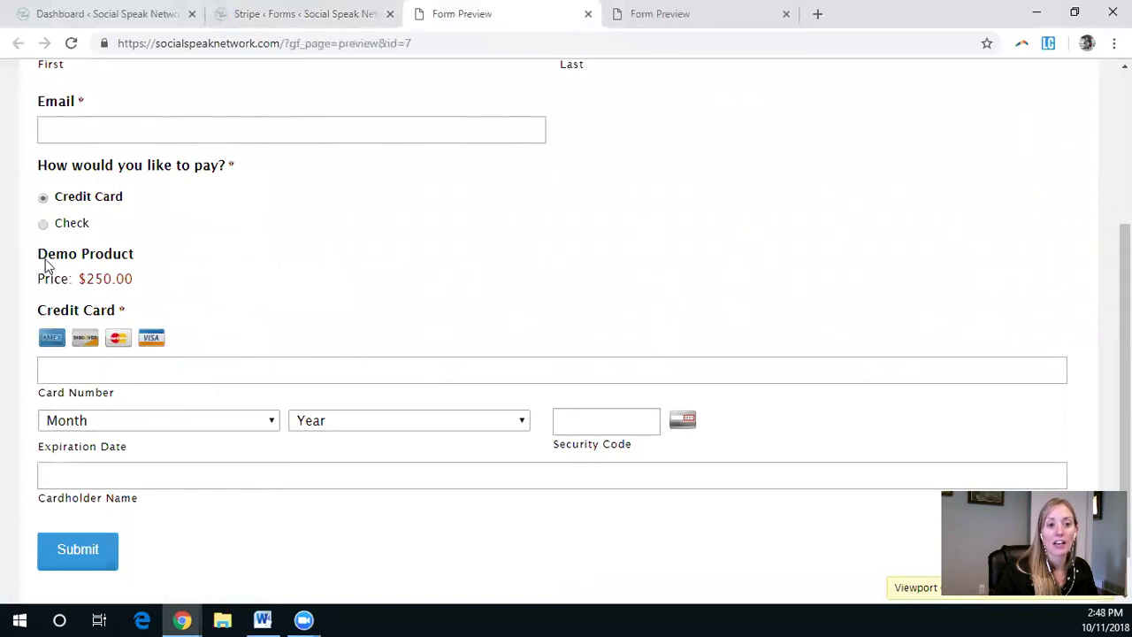
left_click_drag(46, 264, 223, 293)
left_click(223, 293)
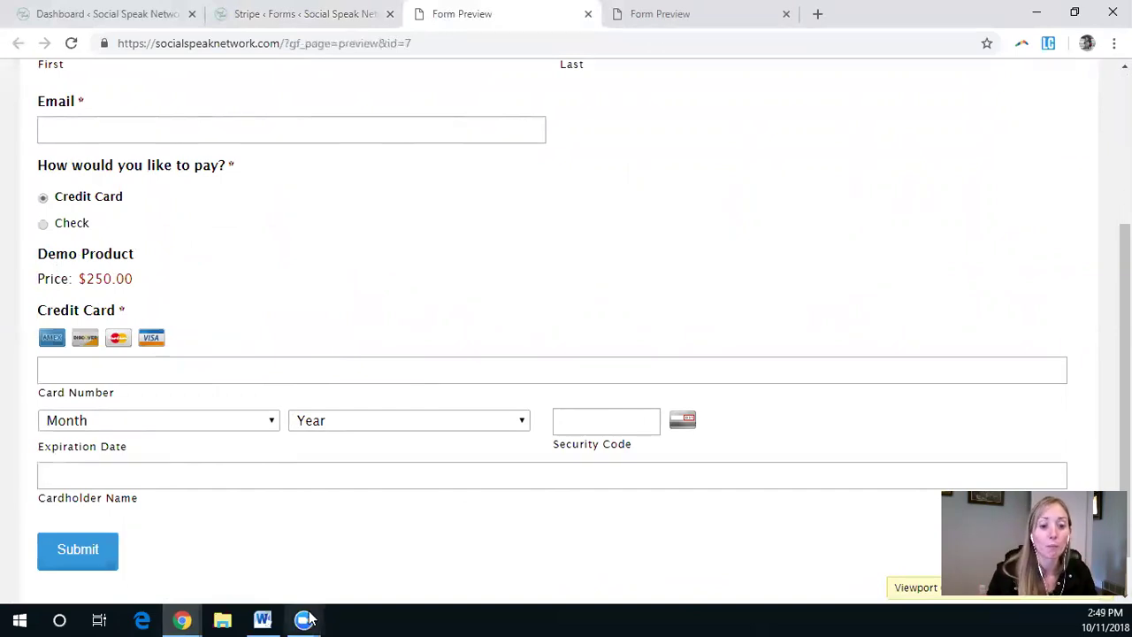
mouse_move(304, 619)
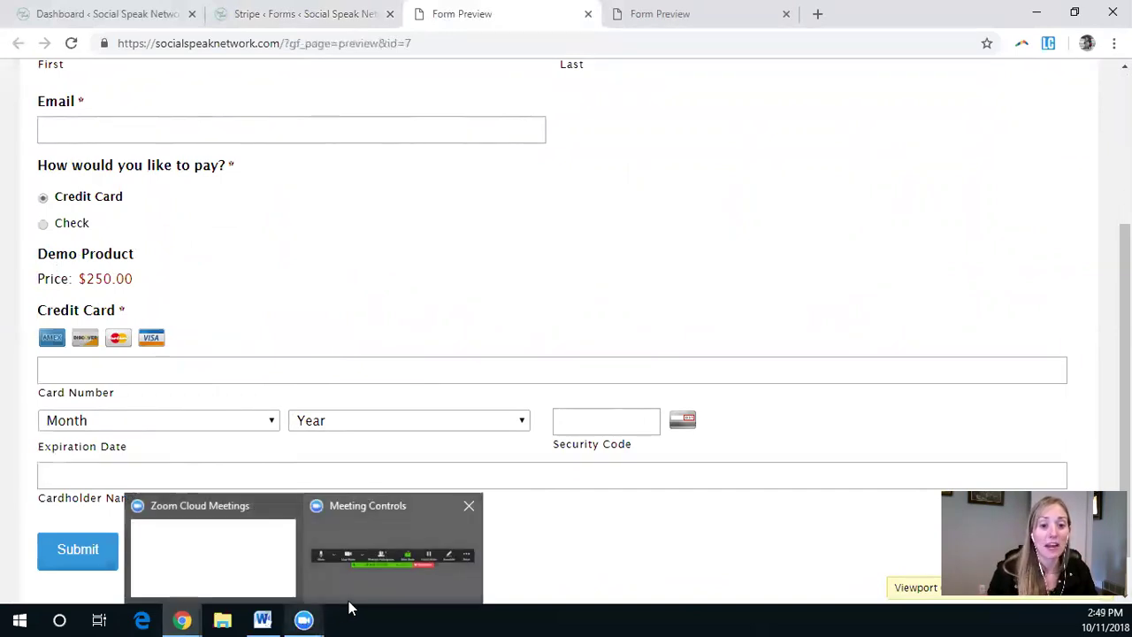